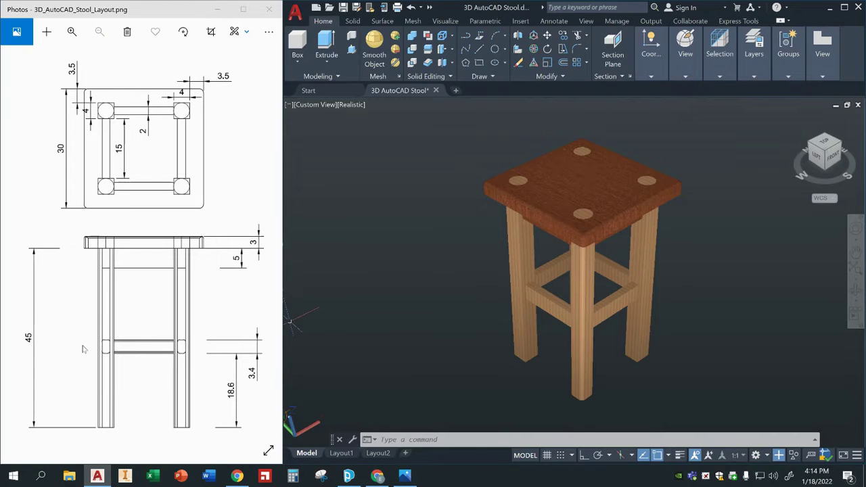
# Start a new drawing, check that it uses the 3D Modeling workspace, and set the view to SW Isometric.
pyautogui.click(457, 92)
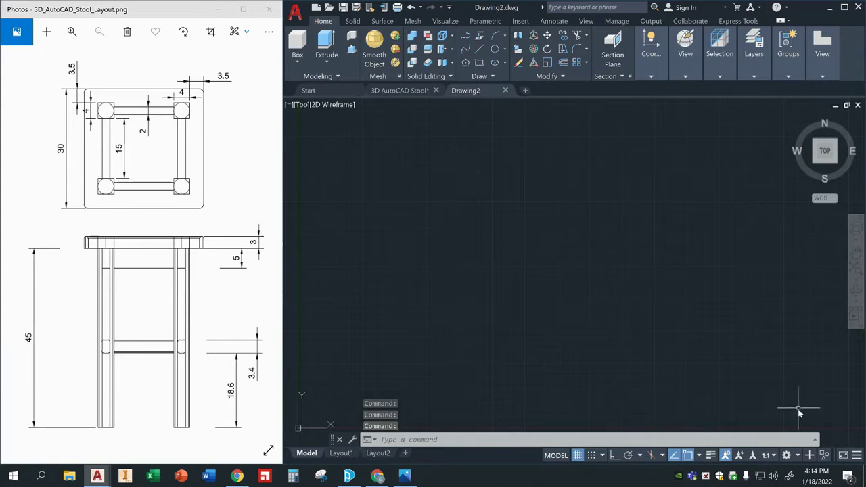
pyautogui.click(799, 458)
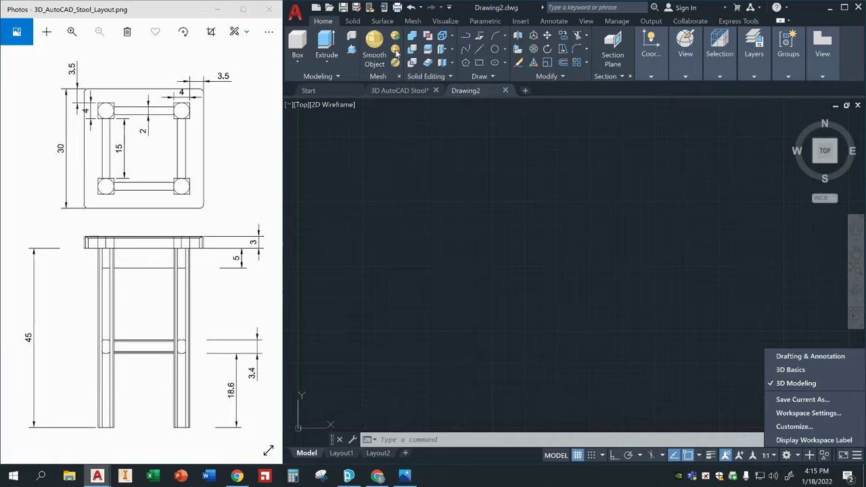
pyautogui.click(580, 230)
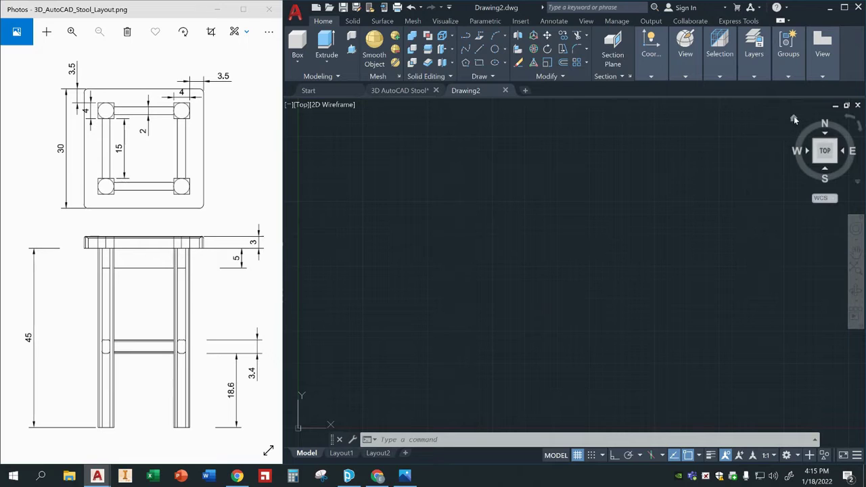
pyautogui.click(794, 119)
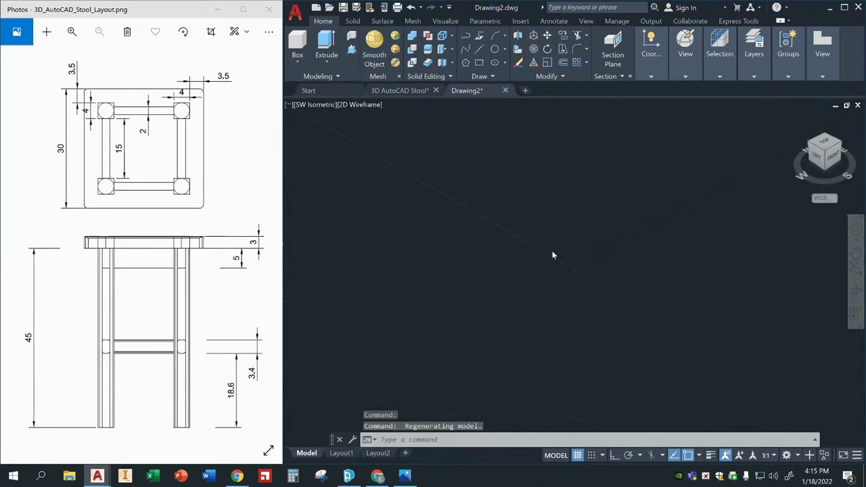
pyautogui.moveTo(582, 246); pyautogui.dragTo(547, 310, button='middle')
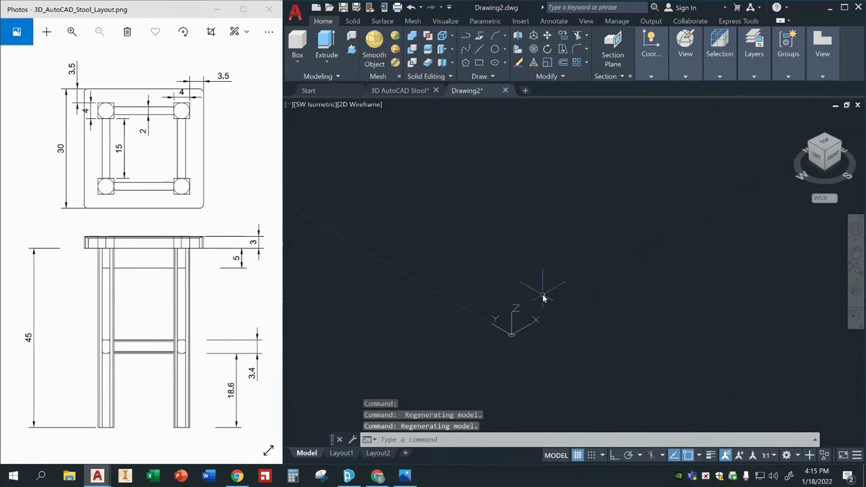
pyautogui.moveTo(561, 254); pyautogui.dragTo(550, 254, button='middle')
pyautogui.scroll(-3, 551, 254)
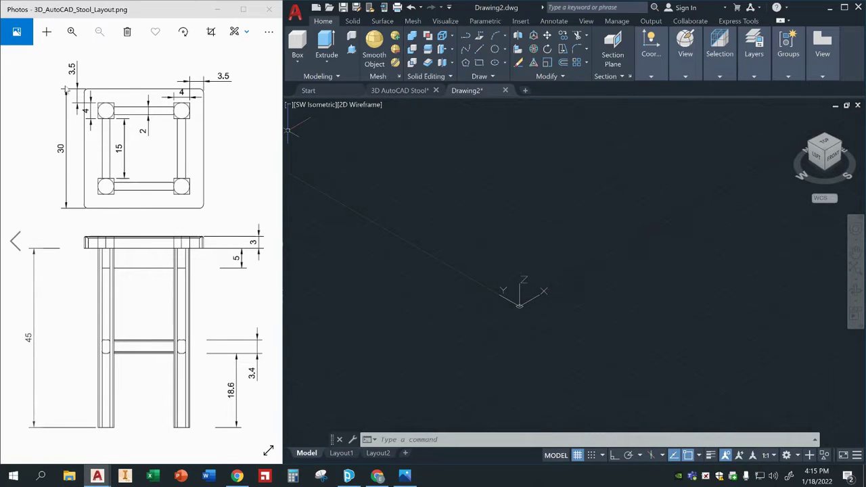
# Draw a 30 by 30 square for the stool seat with its first corner at the origin 0,0.
pyautogui.click(480, 62)
pyautogui.write('0')
pyautogui.press('Tab')
pyautogui.write('0')
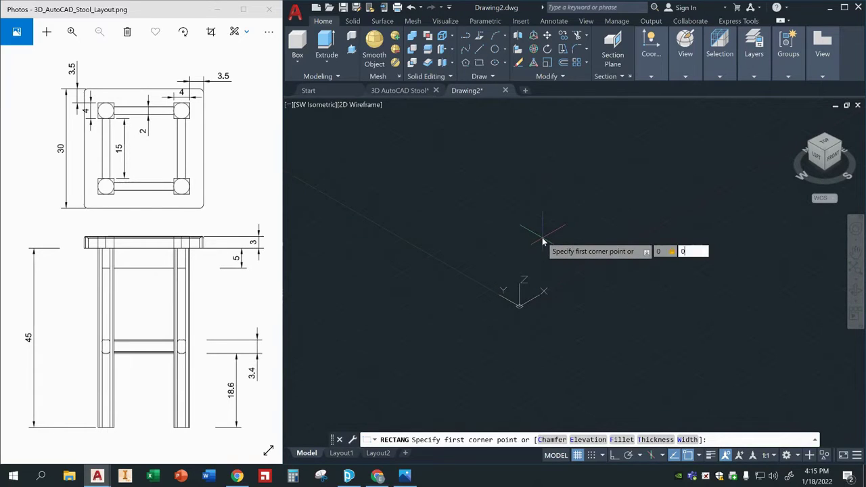
pyautogui.press('Return')
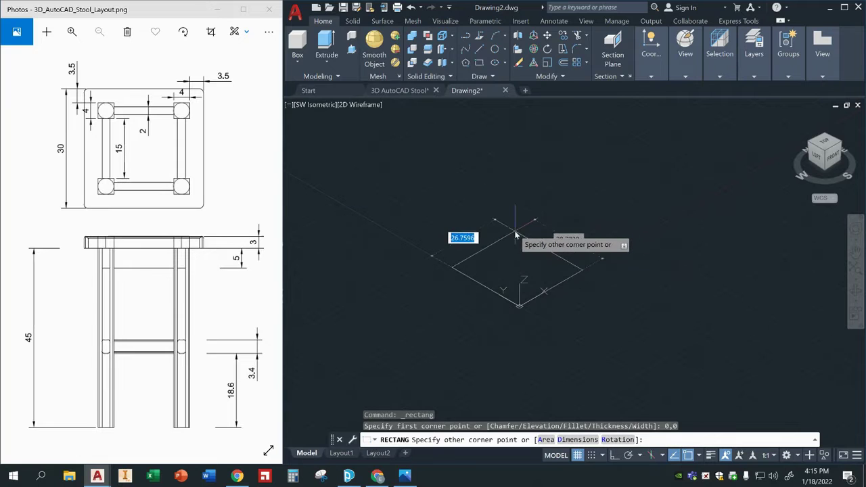
pyautogui.write('30')
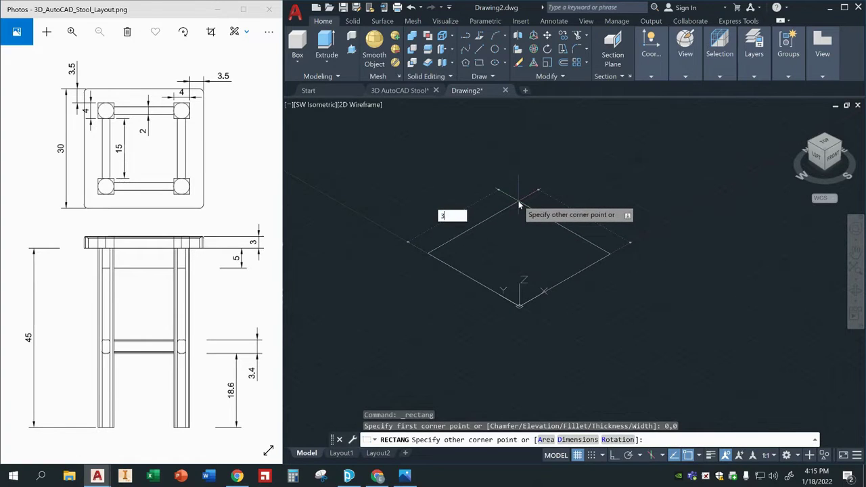
pyautogui.press('Tab')
pyautogui.write('30')
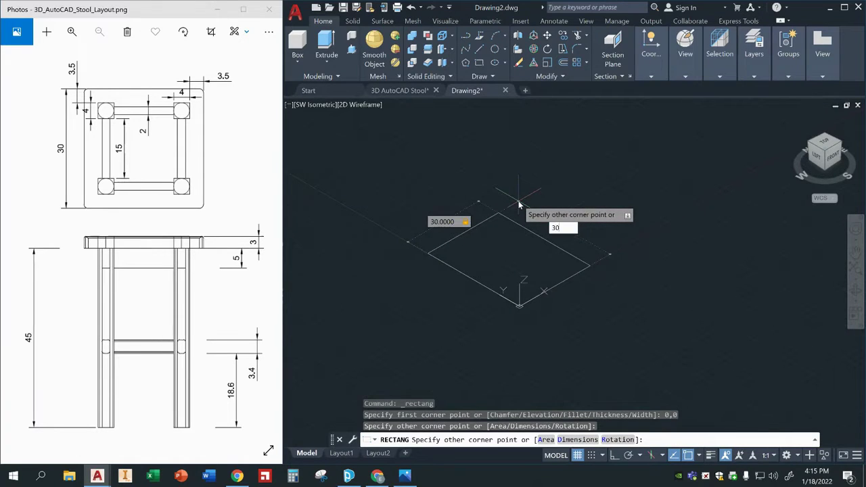
pyautogui.press('Return')
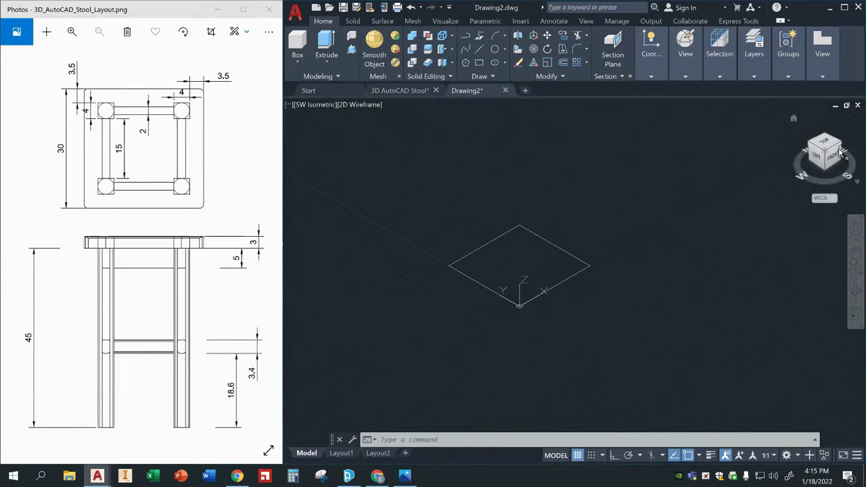
# In the top view, draw a 3.5 guide line straight down from the seat square's upper-left corner.
pyautogui.click(826, 143)
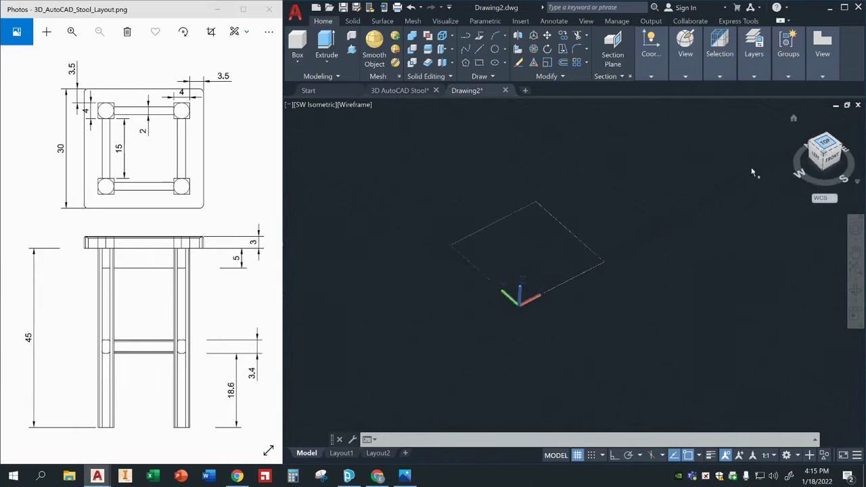
pyautogui.click(465, 37)
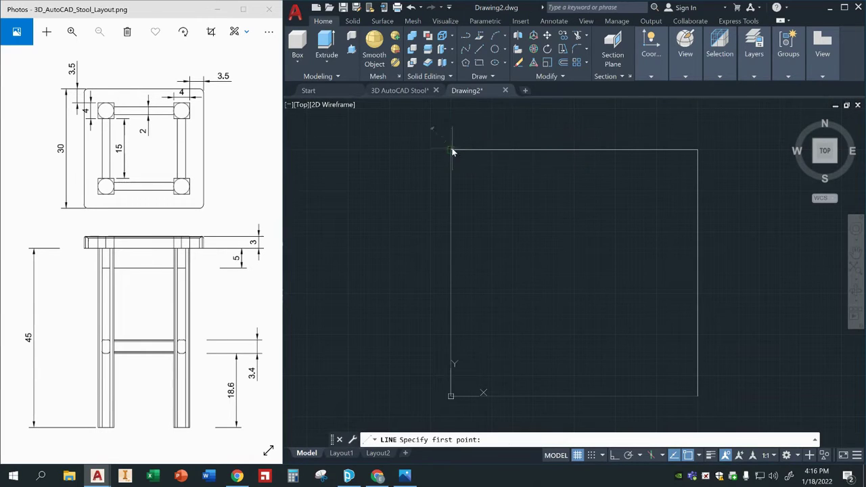
pyautogui.click(452, 150)
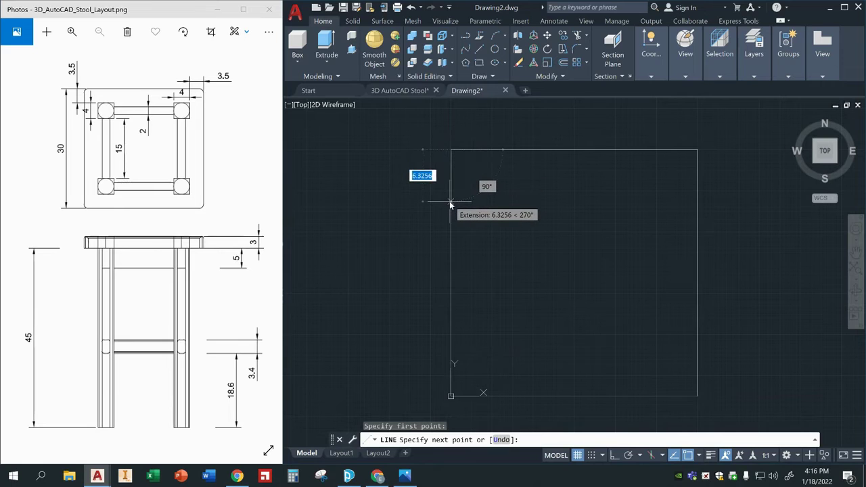
pyautogui.write('3.5')
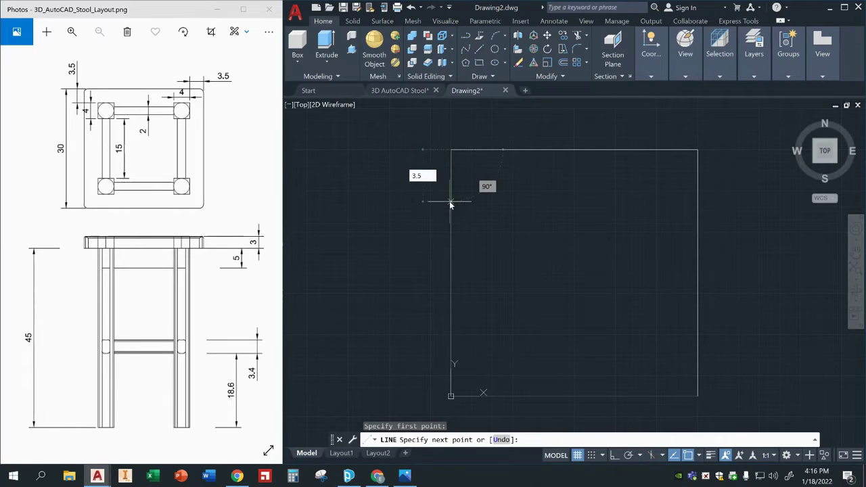
pyautogui.press('Return')
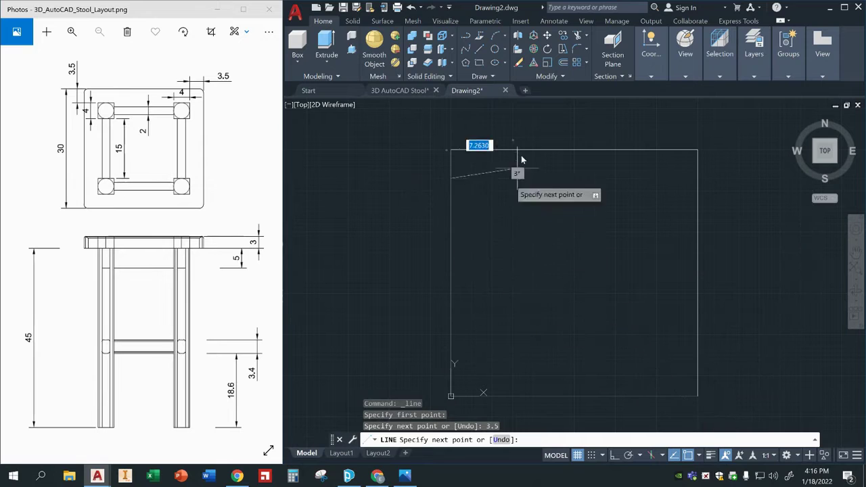
# Turn on polar tracking with 30-degree increments and continue the guide line 3.5 horizontally into the seat square.
pyautogui.click(641, 457)
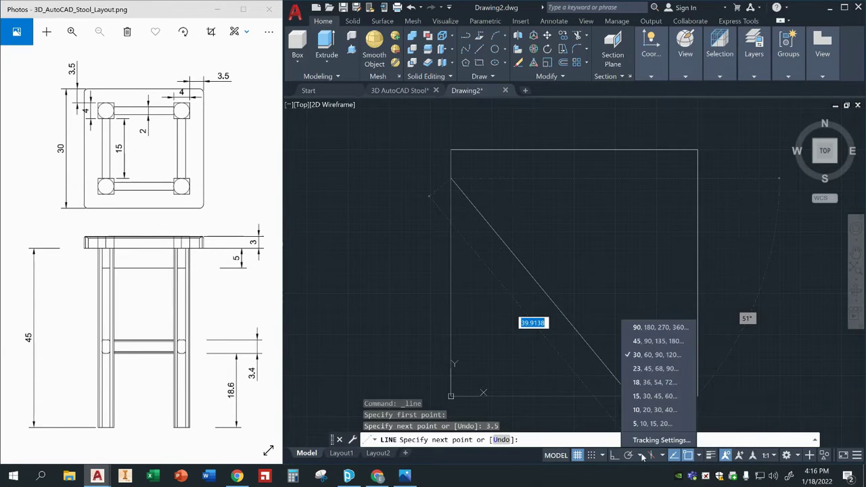
pyautogui.click(651, 356)
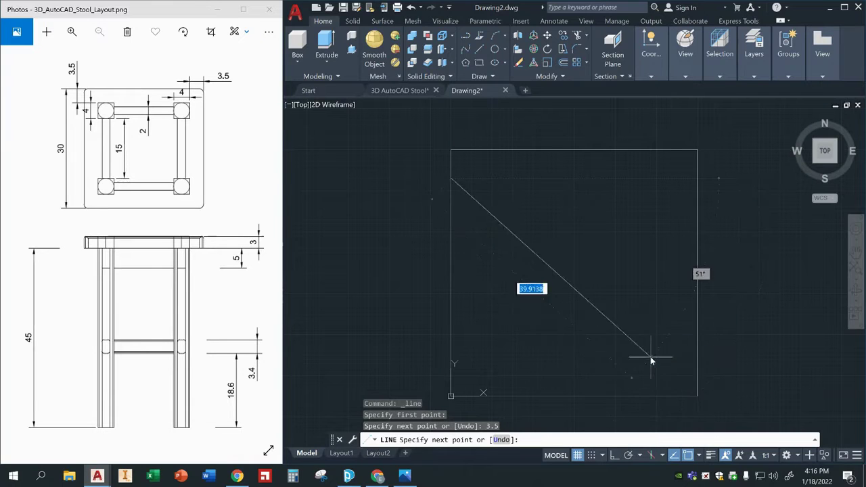
pyautogui.click(629, 455)
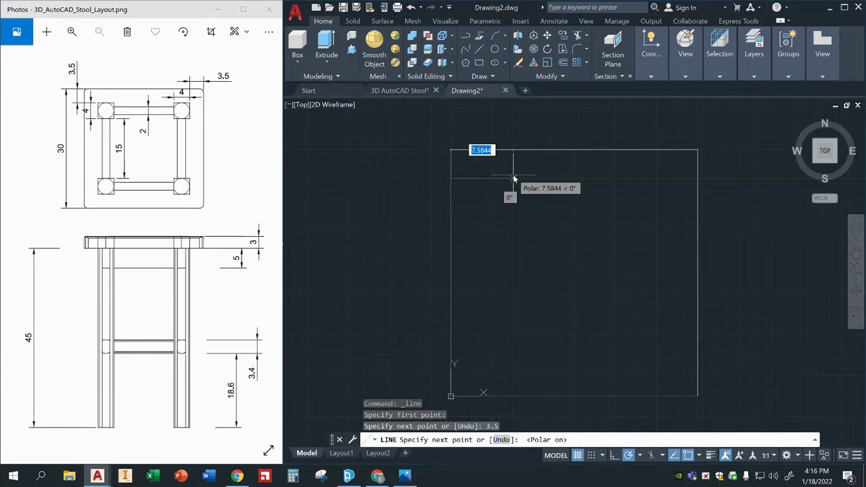
pyautogui.write('3.5')
pyautogui.press('Return')
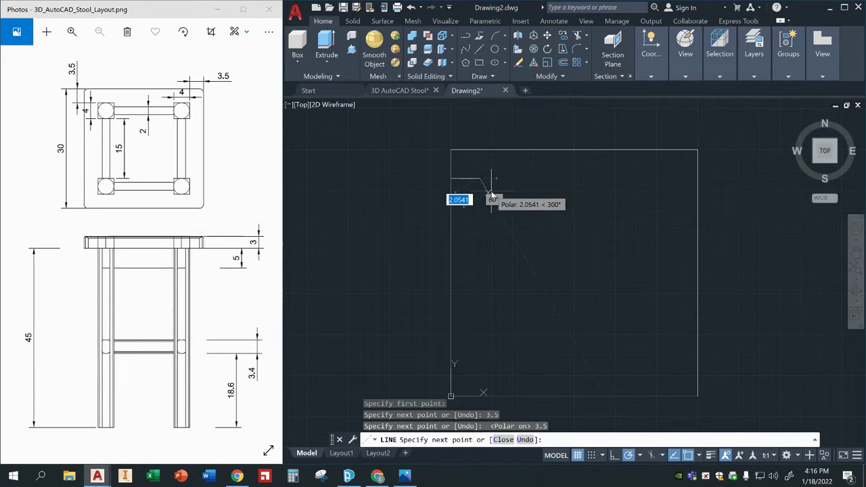
pyautogui.press('Escape')
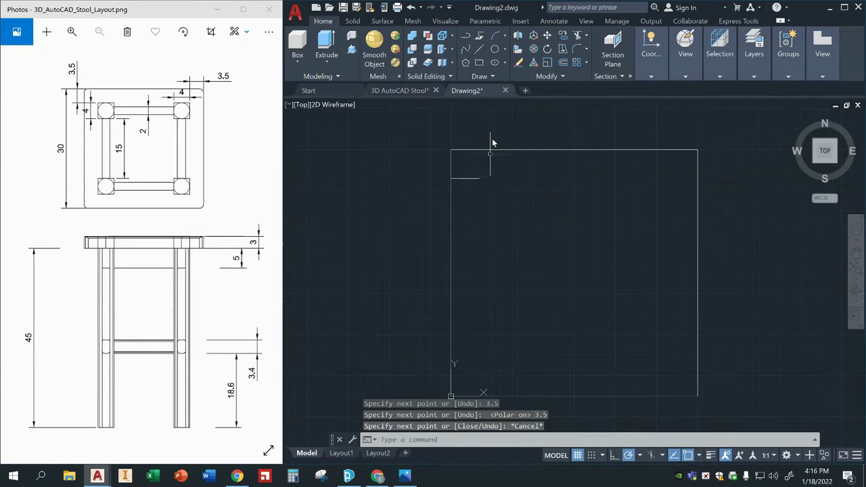
# Draw a 4 by 4 leg square down and to the right from the inner end of the guide line.
pyautogui.click(480, 62)
pyautogui.click(487, 181)
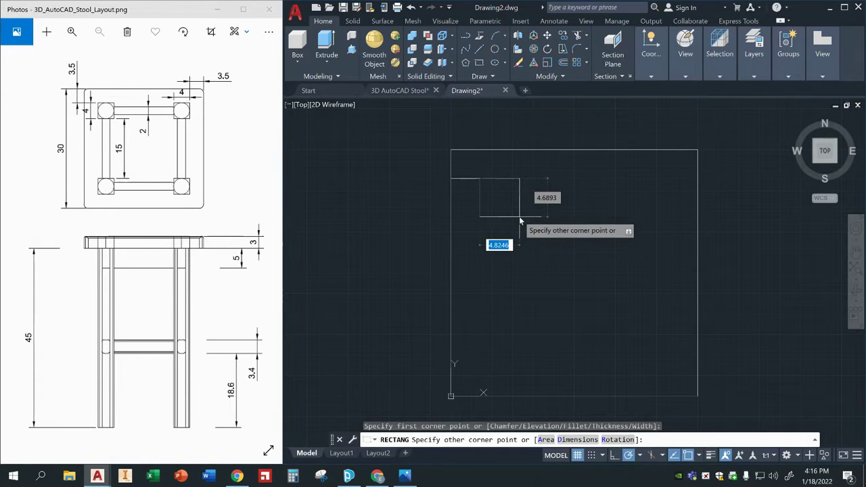
pyautogui.write('4')
pyautogui.press('Tab')
pyautogui.write('4')
pyautogui.press('Return')
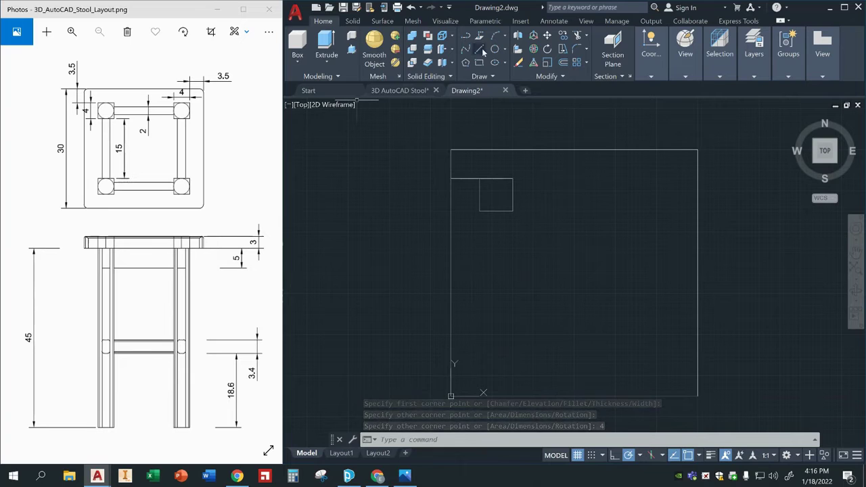
# Inscribe a 3-point circle in the leg square through the midpoints of its upper, lower and right sides.
pyautogui.click(505, 50)
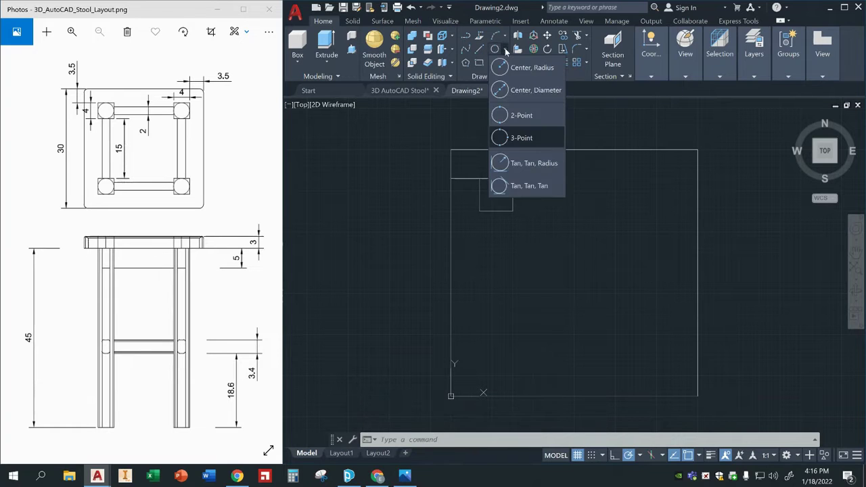
pyautogui.click(531, 138)
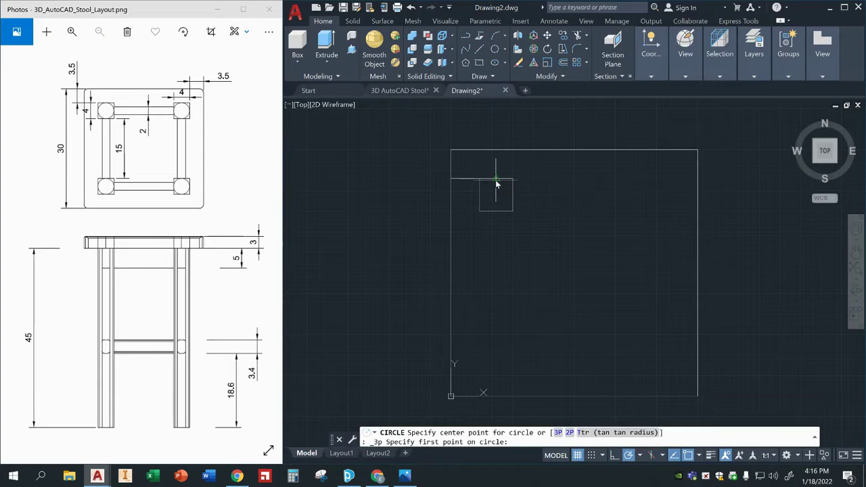
pyautogui.click(496, 181)
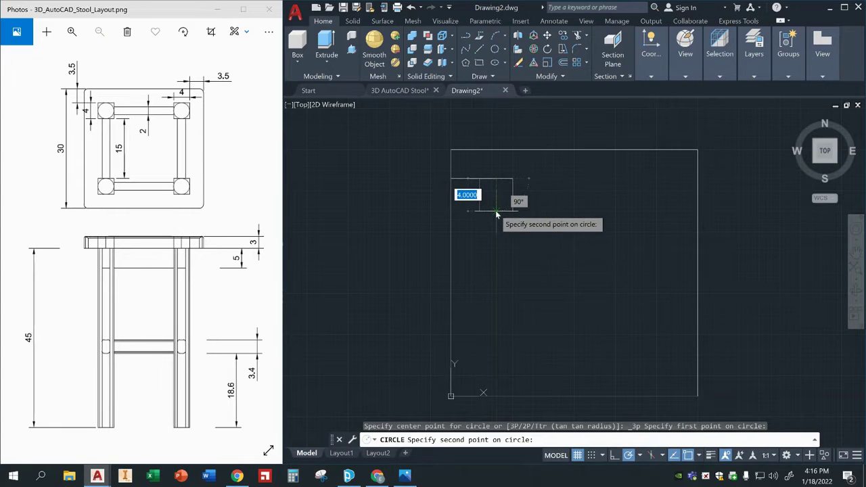
pyautogui.click(496, 212)
pyautogui.click(514, 196)
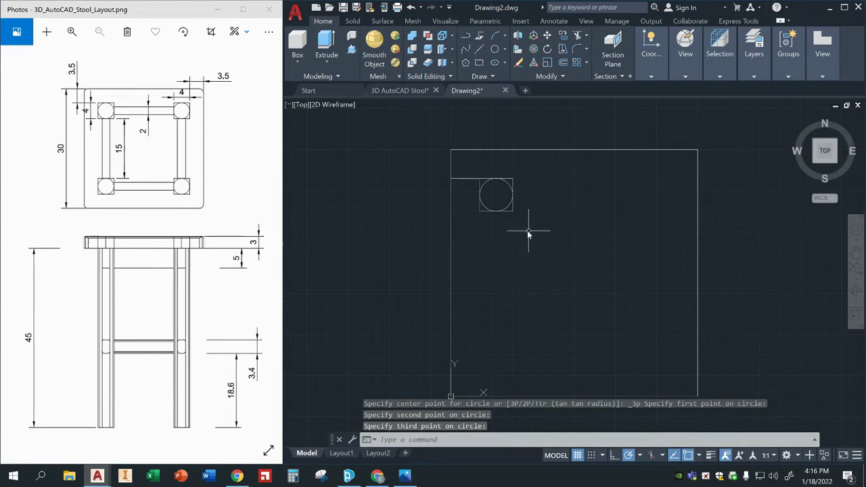
# Delete the two 3.5 guide lines at the seat square's upper-left corner.
pyautogui.click(445, 151)
pyautogui.click(469, 182)
pyautogui.click(443, 142)
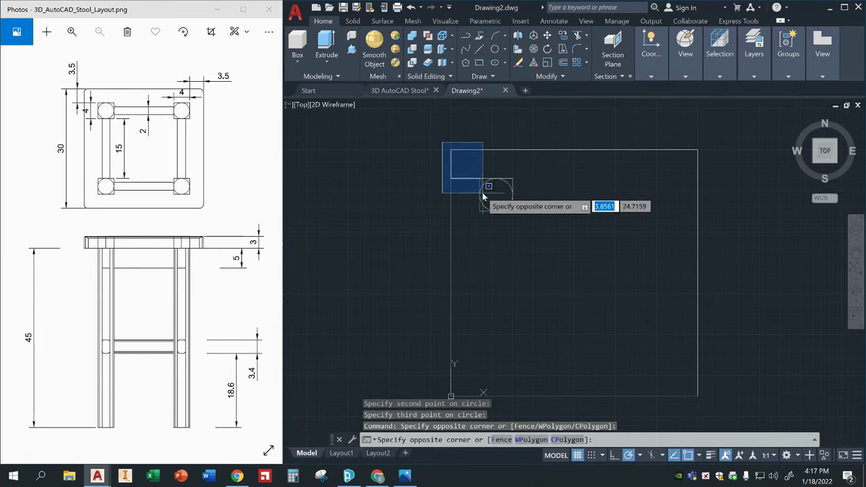
pyautogui.click(481, 185)
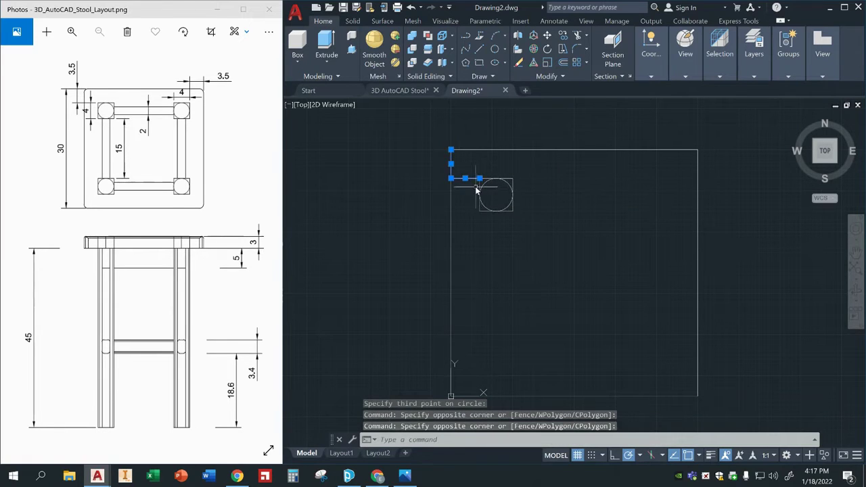
pyautogui.press('Delete')
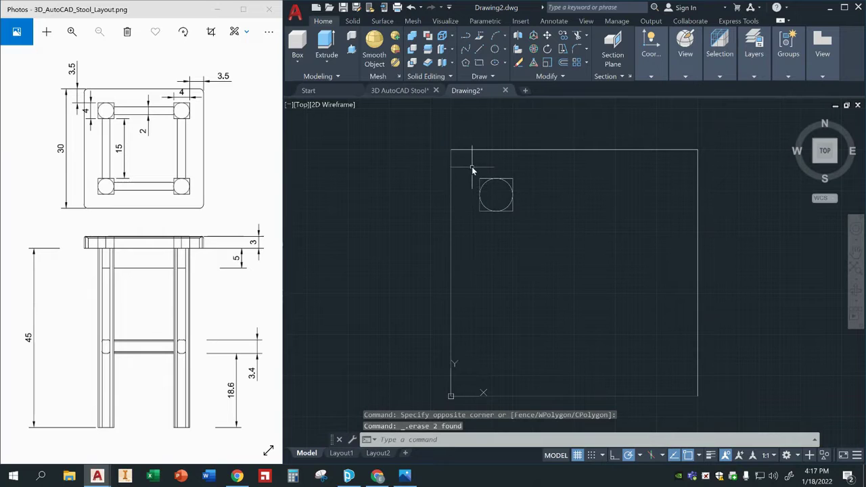
# Mirror the leg square and circle across the seat's vertical centerline through its upper and lower edge midpoints, keeping the originals.
pyautogui.click(472, 167)
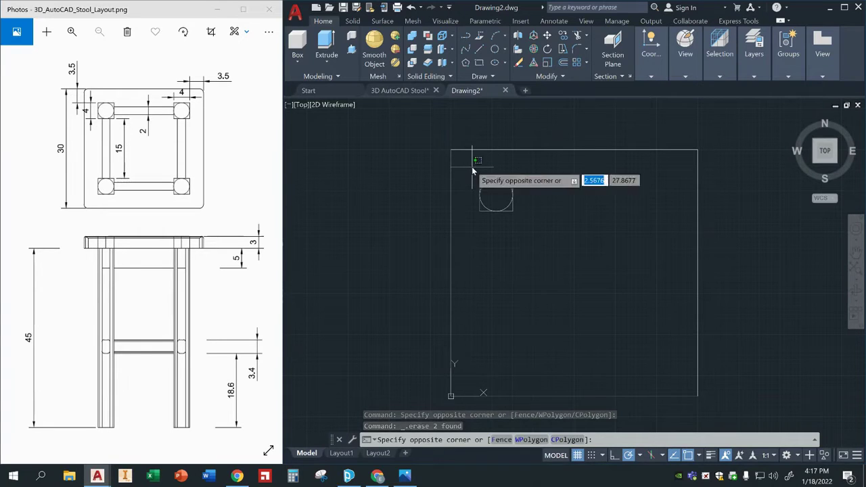
pyautogui.click(530, 231)
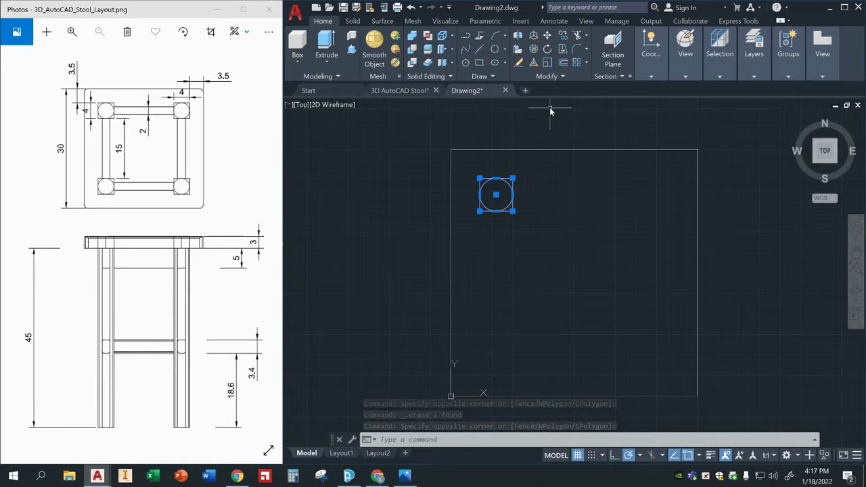
pyautogui.write('mi')
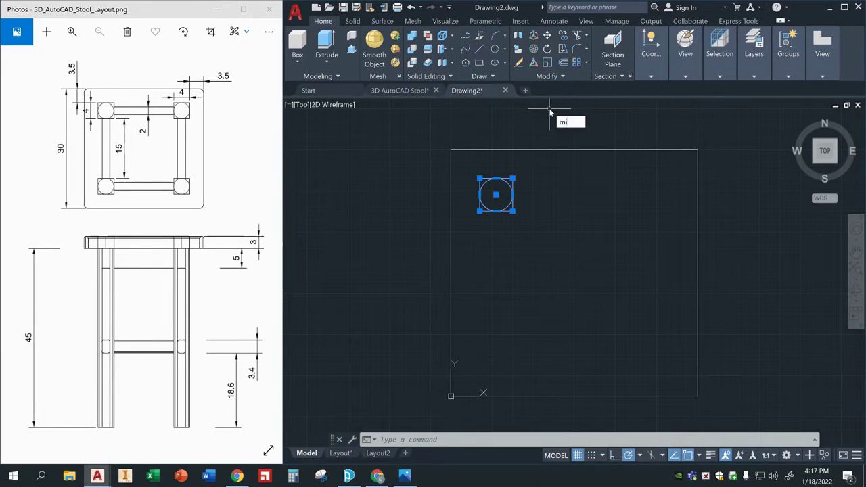
pyautogui.write('rror')
pyautogui.press('Return')
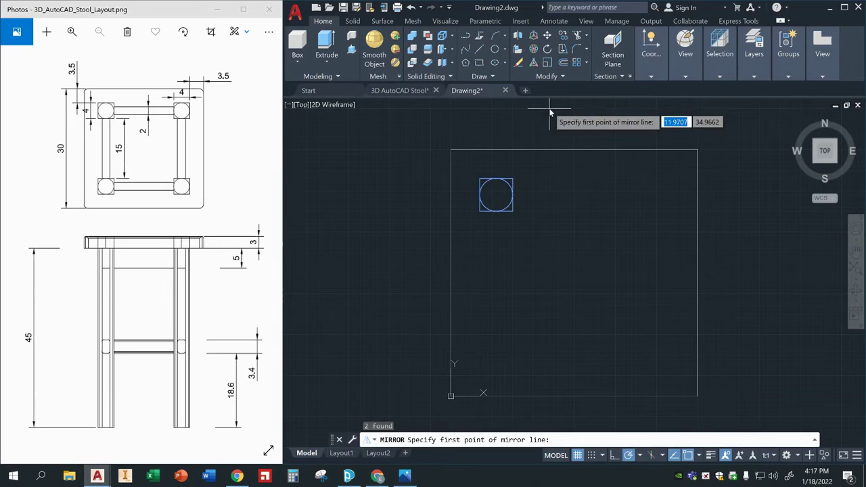
pyautogui.click(574, 150)
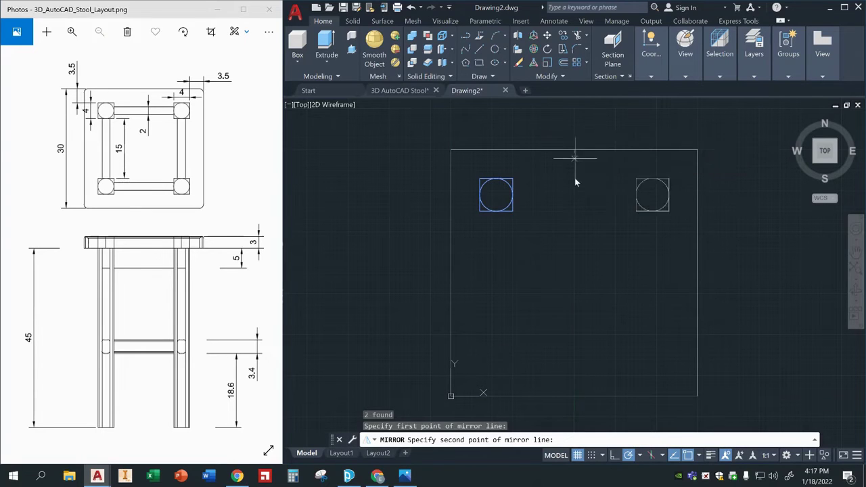
pyautogui.click(575, 396)
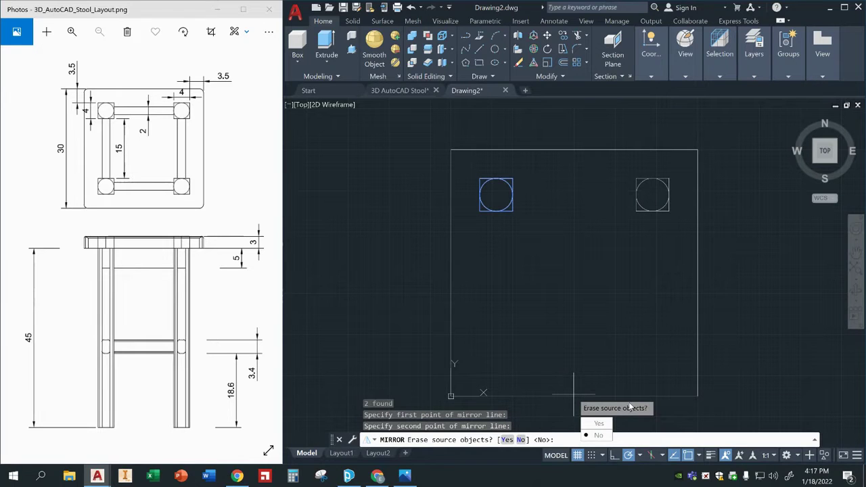
pyautogui.press('Return')
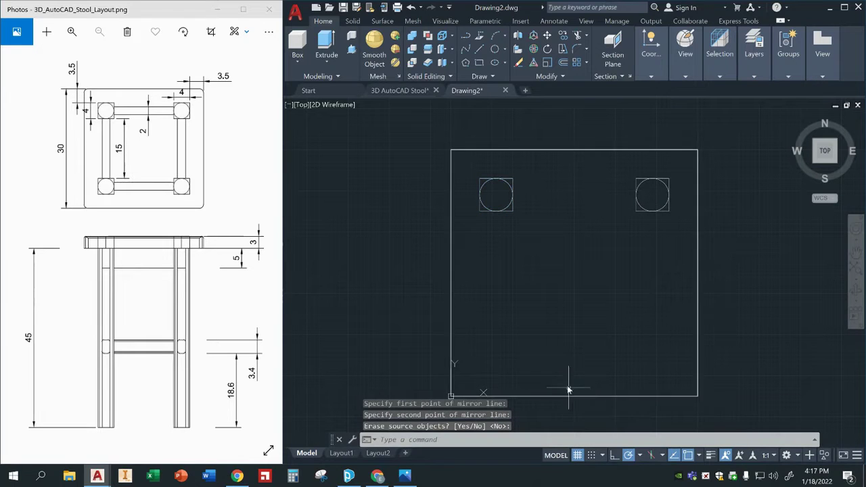
# Mirror both upper leg profiles across the seat's horizontal centerline, keeping the originals, to lay out all four corners.
pyautogui.click(682, 176)
pyautogui.click(472, 242)
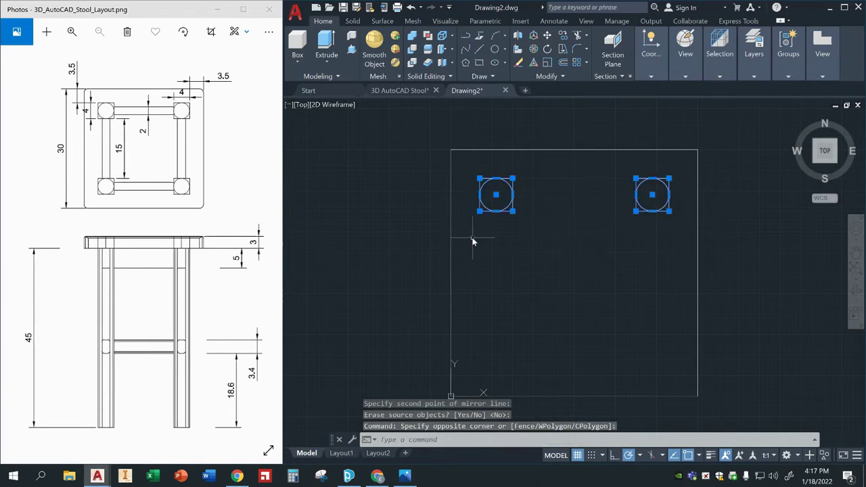
pyautogui.write('mirr')
pyautogui.press('Return')
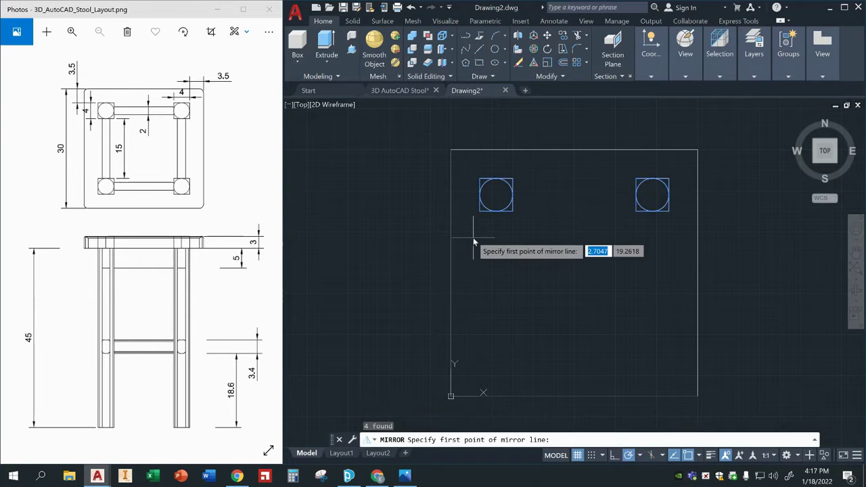
pyautogui.click(449, 270)
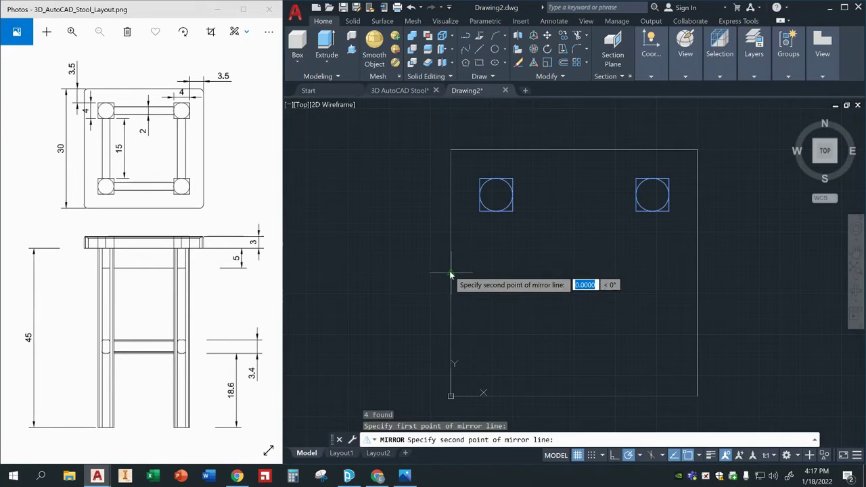
pyautogui.click(701, 275)
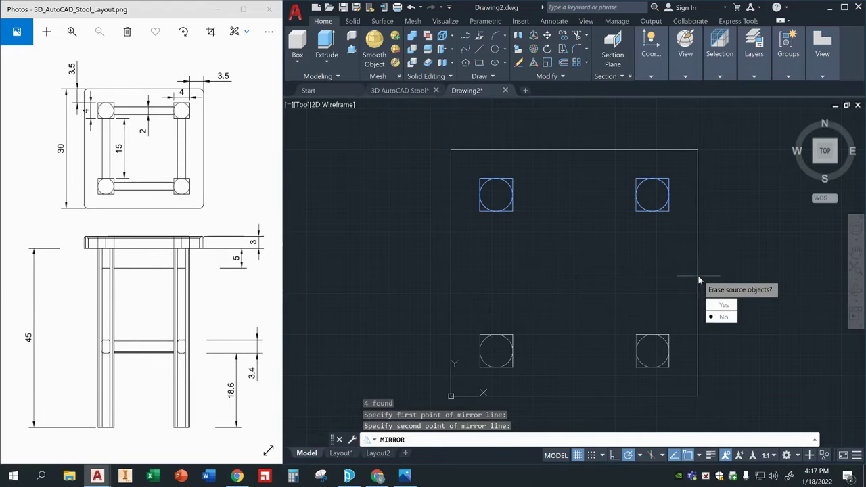
pyautogui.click(723, 317)
pyautogui.press('Escape')
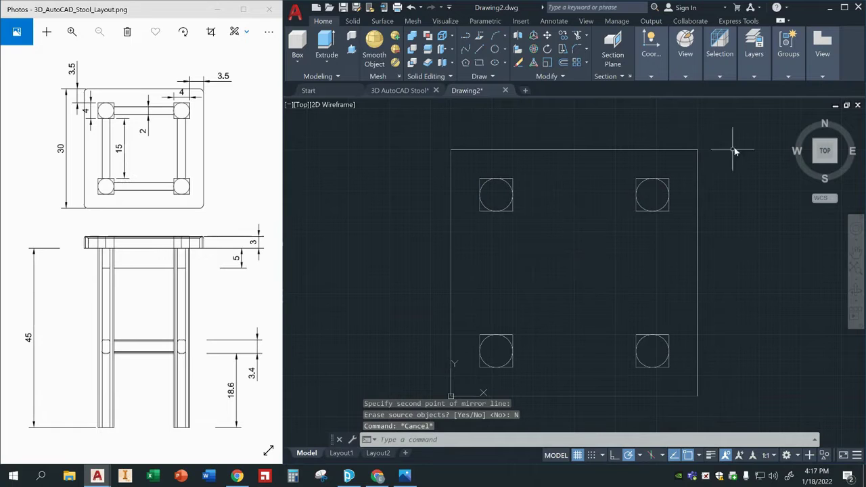
# Extrude the 30 by 30 seat outline to a height of 3 as a solid.
pyautogui.moveTo(825, 151); pyautogui.dragTo(777, 124)
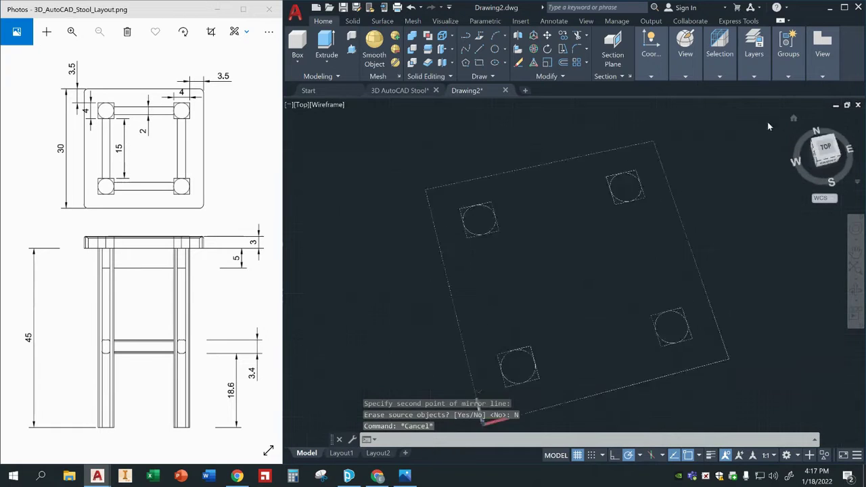
pyautogui.click(794, 118)
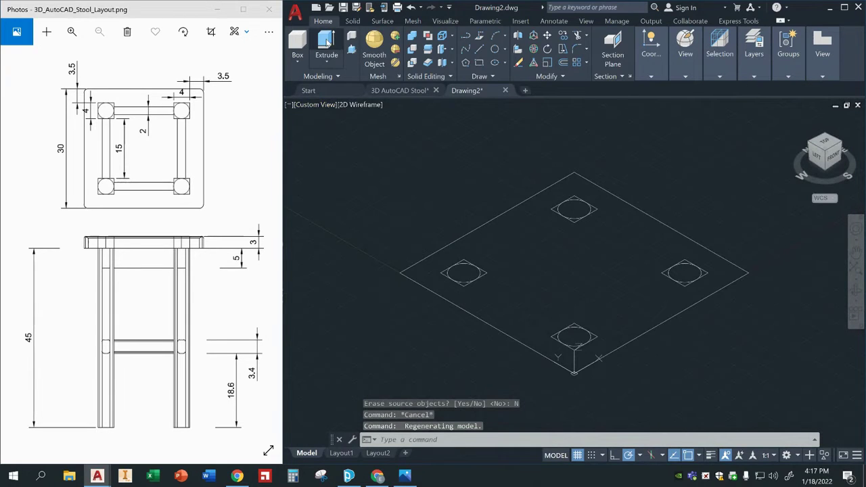
pyautogui.click(325, 42)
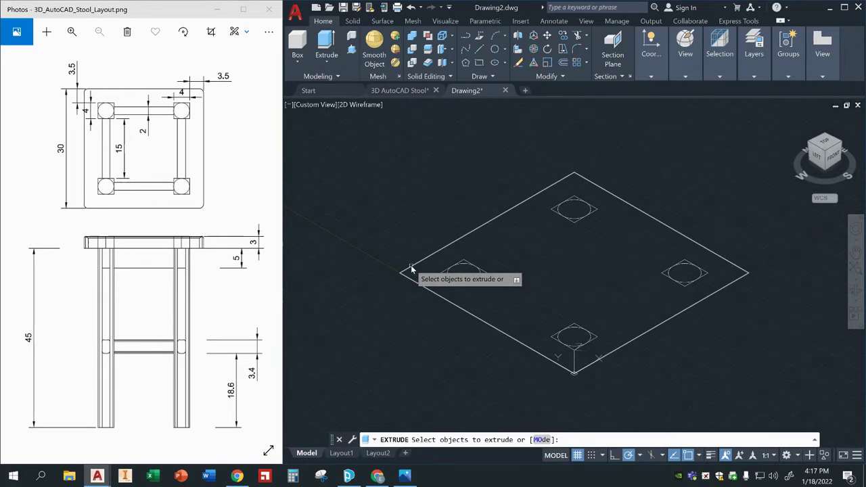
pyautogui.click(411, 269)
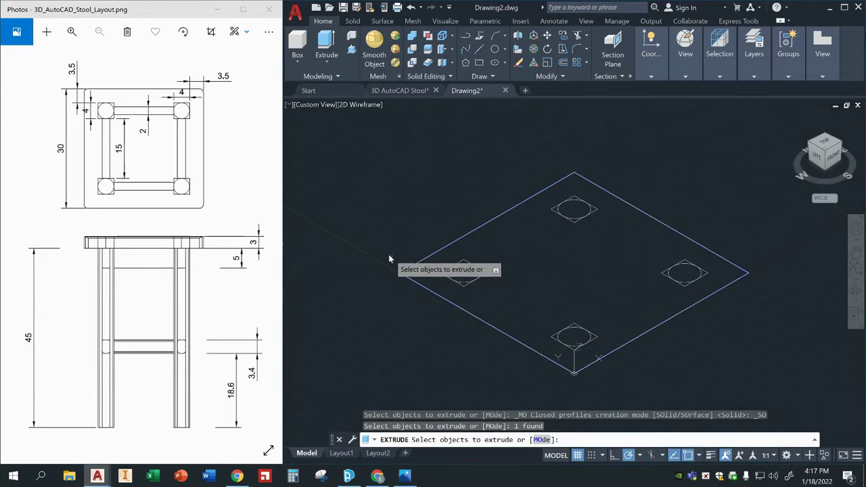
pyautogui.press('Return')
pyautogui.press('Return')
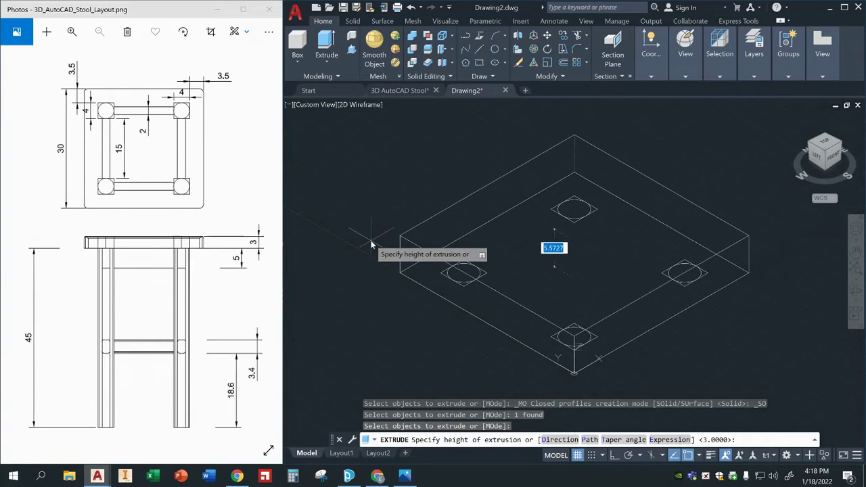
pyautogui.press('Return')
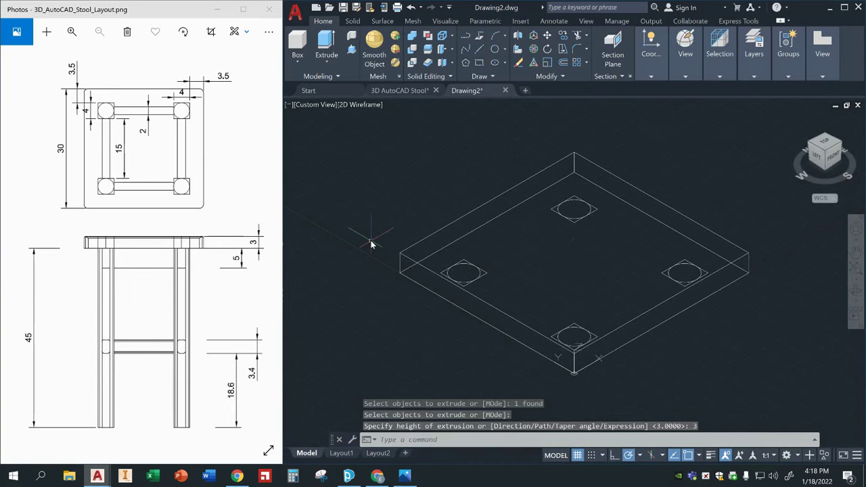
pyautogui.press('Escape')
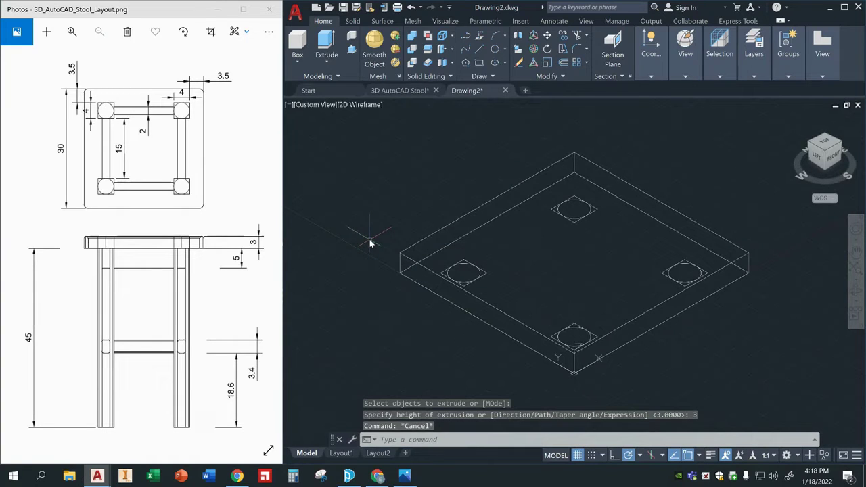
# Switch the visual style to Shaded with edges and turn the seat to show its underside.
pyautogui.click(360, 106)
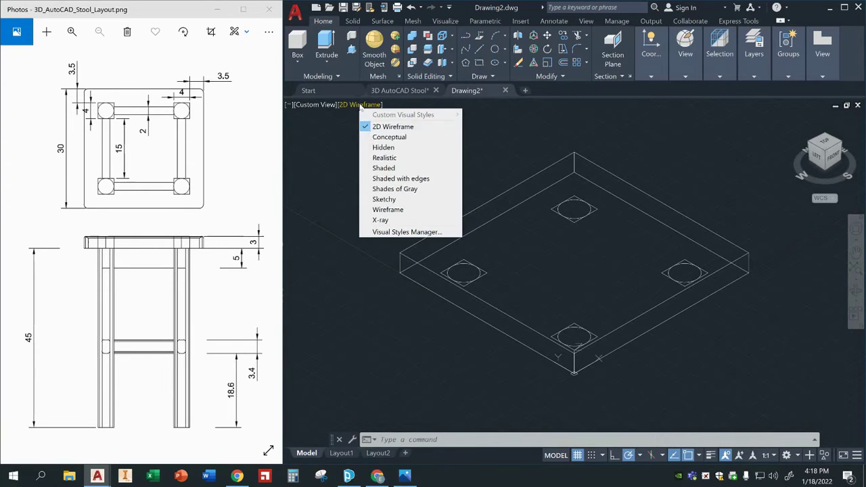
pyautogui.click(390, 178)
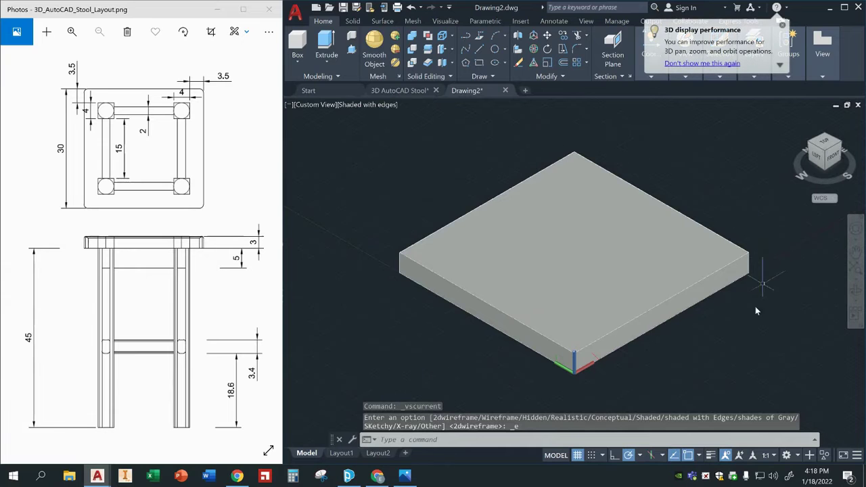
pyautogui.keyDown('shift'); pyautogui.moveTo(756, 352); pyautogui.dragTo(744, 241, button='middle'); pyautogui.keyUp('shift')
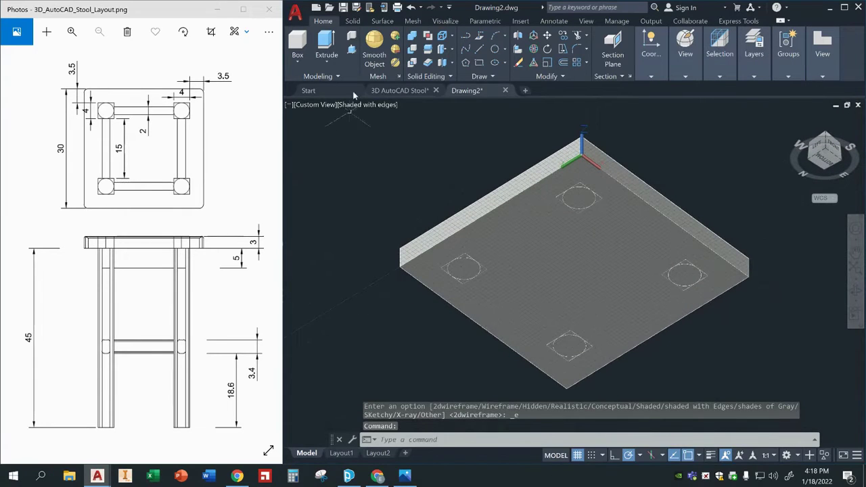
# Presspull the four leg circles up through the seat's full thickness to cut round holes.
pyautogui.click(352, 50)
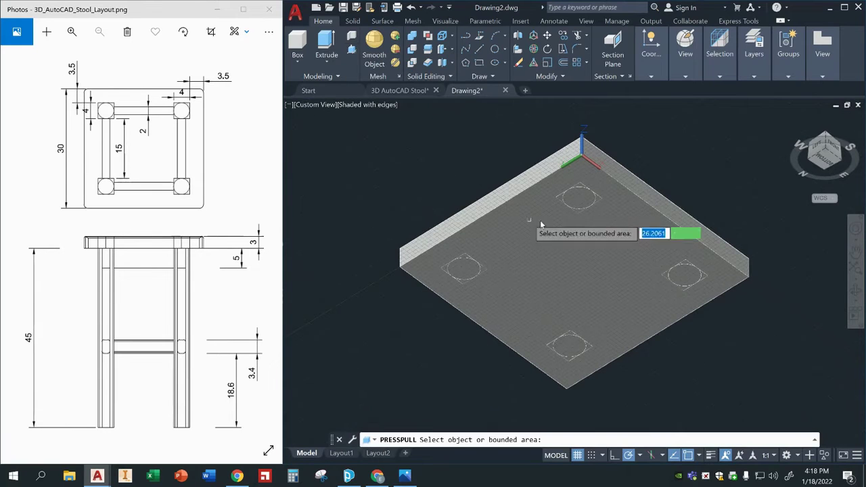
pyautogui.click(580, 199)
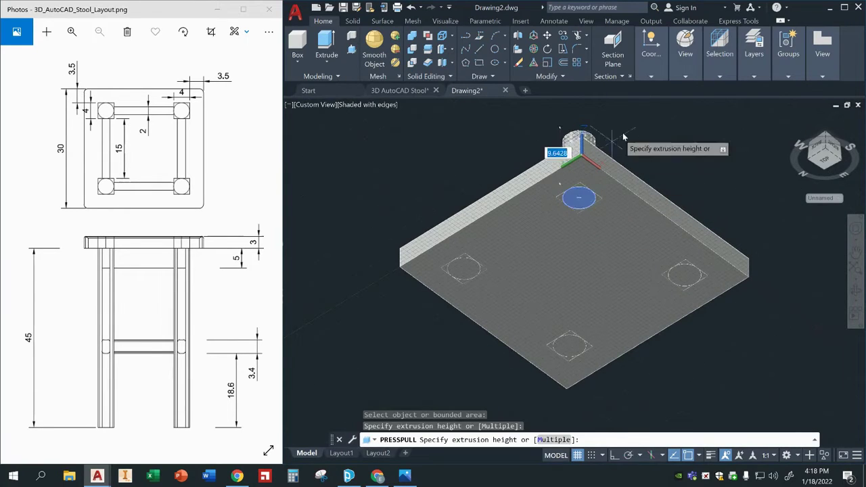
pyautogui.click(643, 129)
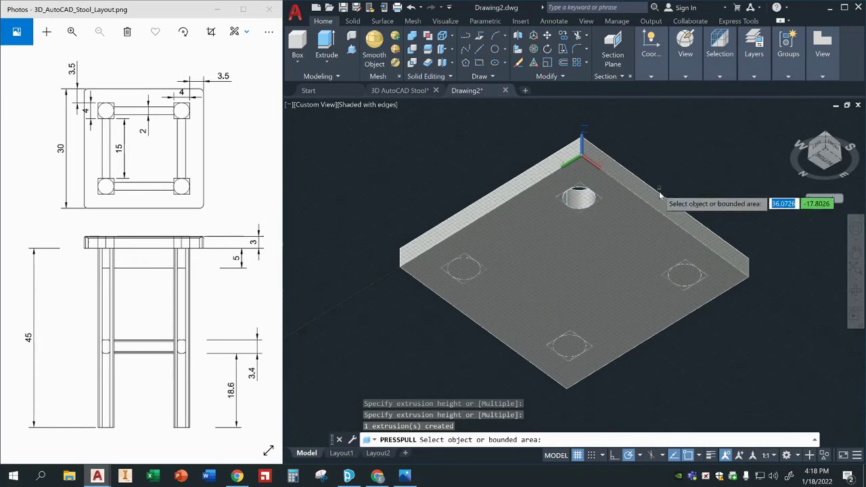
pyautogui.click(678, 283)
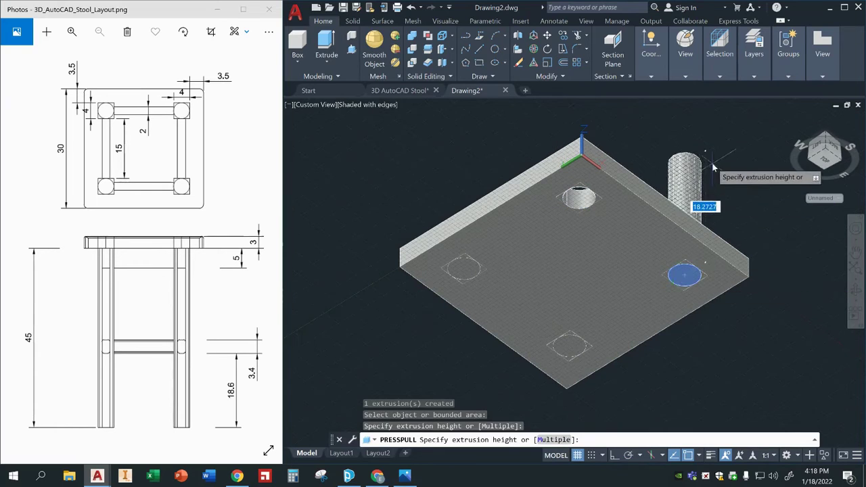
pyautogui.click(694, 177)
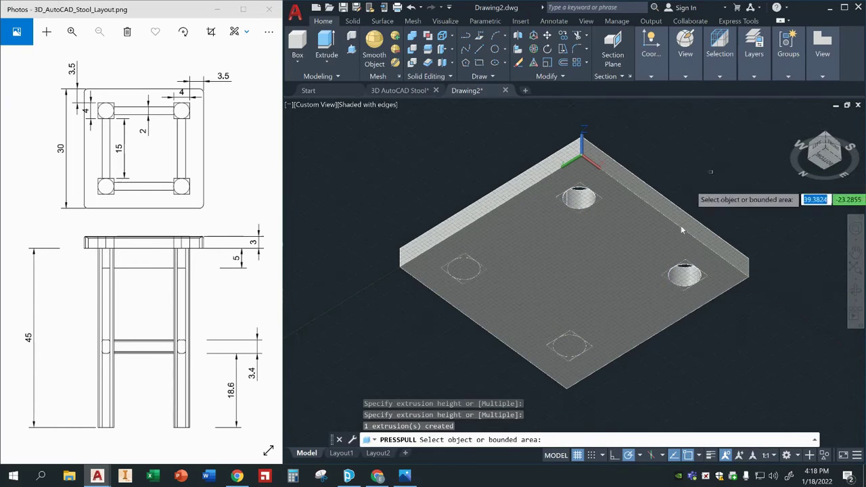
pyautogui.click(570, 346)
pyautogui.click(662, 134)
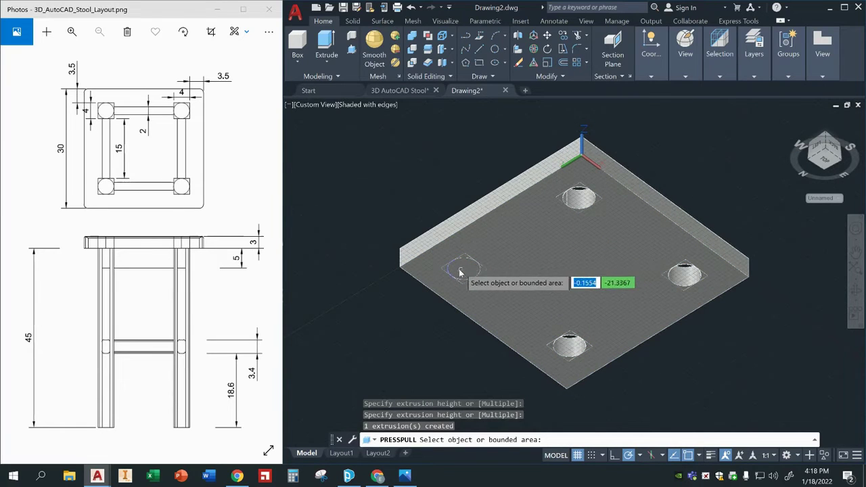
pyautogui.click(463, 269)
pyautogui.click(429, 145)
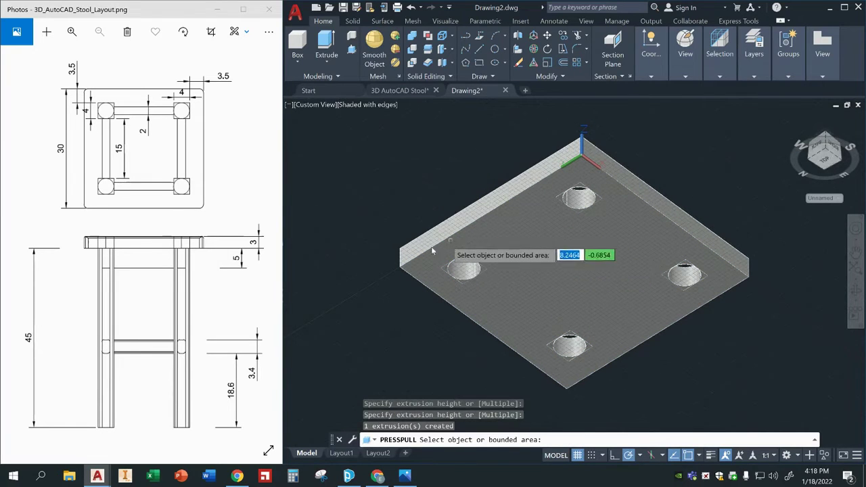
pyautogui.press('Return')
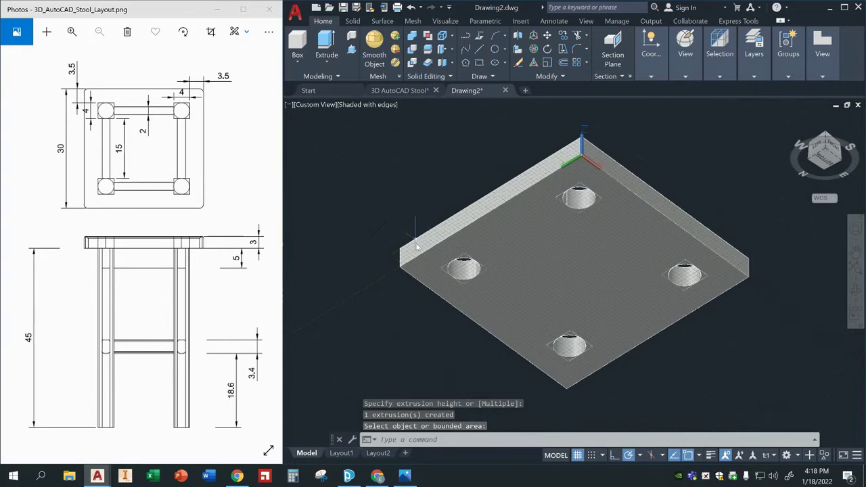
# Extrude the four square leg profiles 45 downward from the seat's underside as solid legs.
pyautogui.click(447, 273)
pyautogui.scroll(5, 532, 248)
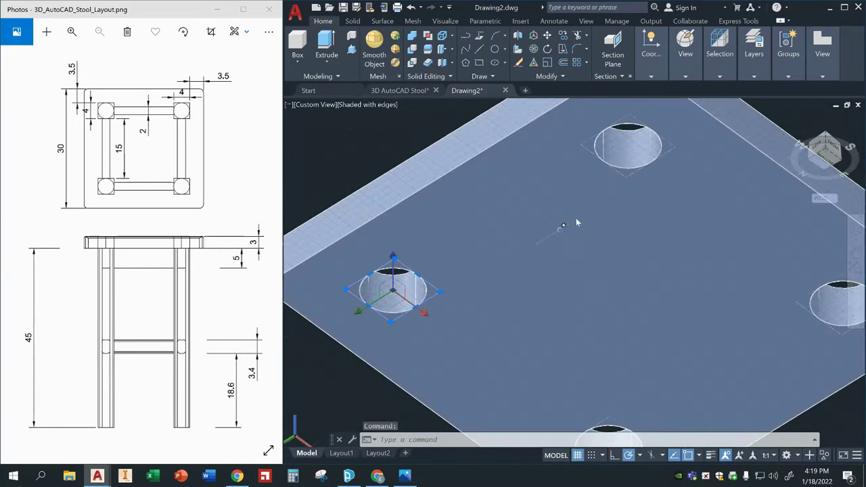
pyautogui.click(586, 150)
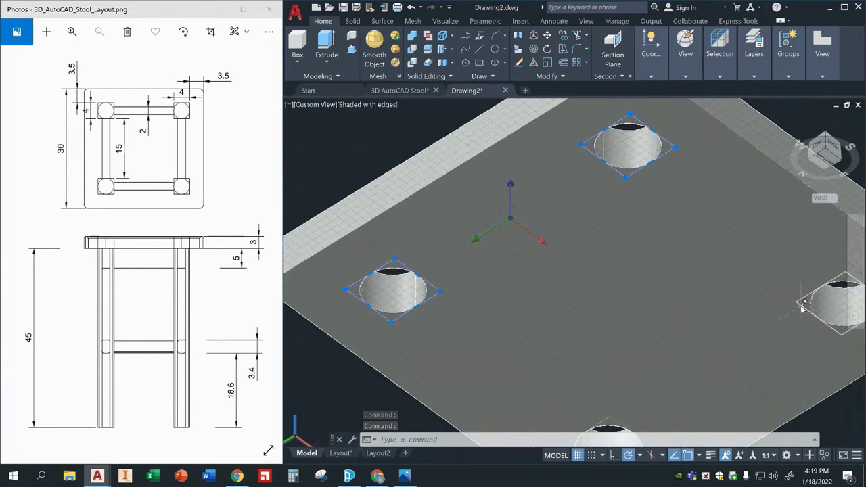
pyautogui.click(806, 306)
pyautogui.moveTo(694, 354); pyautogui.dragTo(654, 280, button='middle')
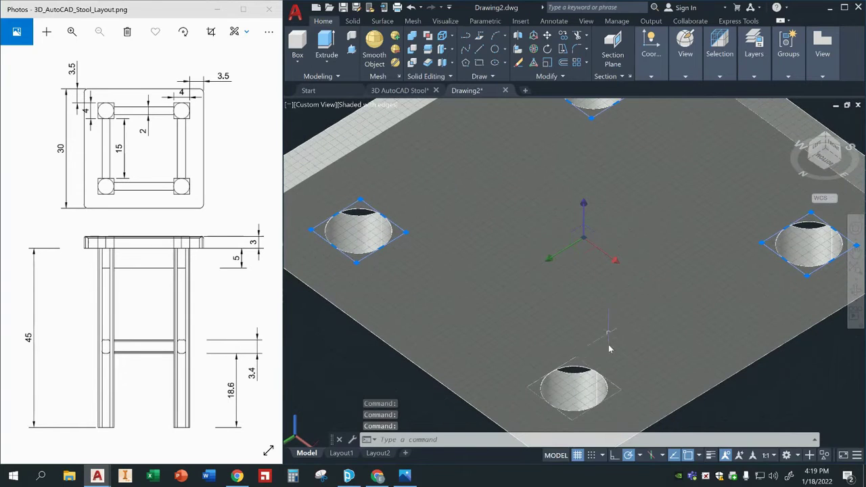
pyautogui.click(618, 390)
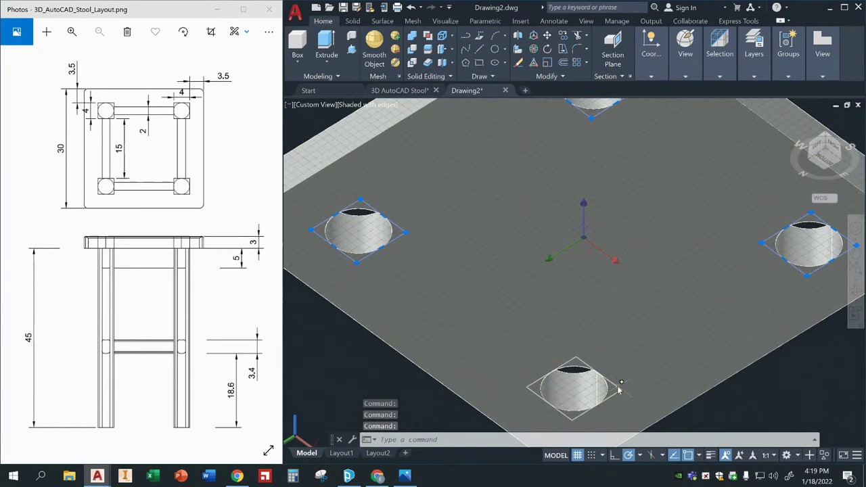
pyautogui.scroll(-4, 571, 238)
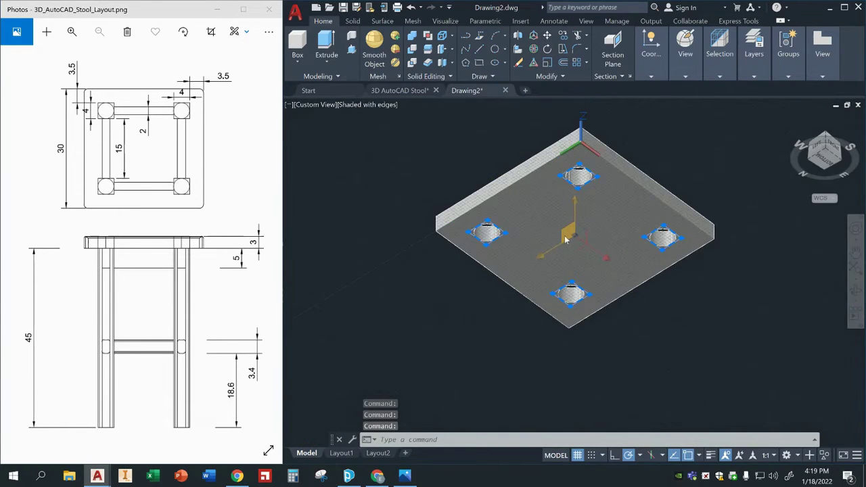
pyautogui.click(334, 43)
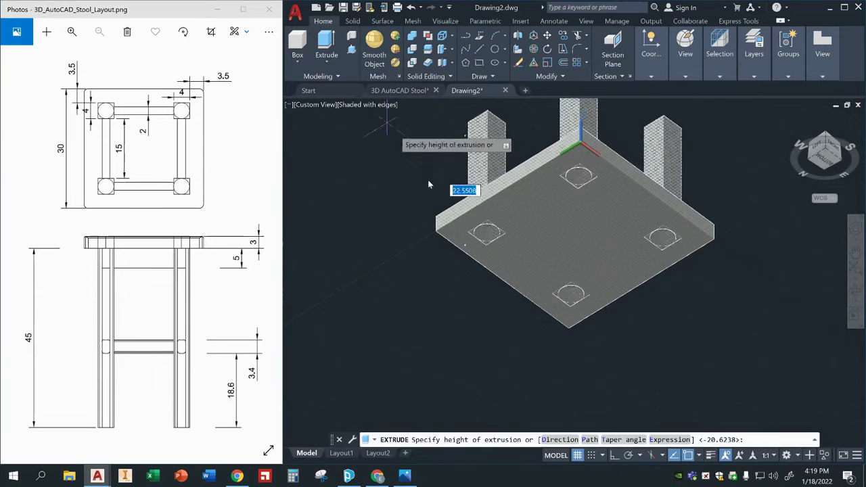
pyautogui.keyDown('shift'); pyautogui.moveTo(459, 339); pyautogui.dragTo(385, 351, button='middle'); pyautogui.keyUp('shift')
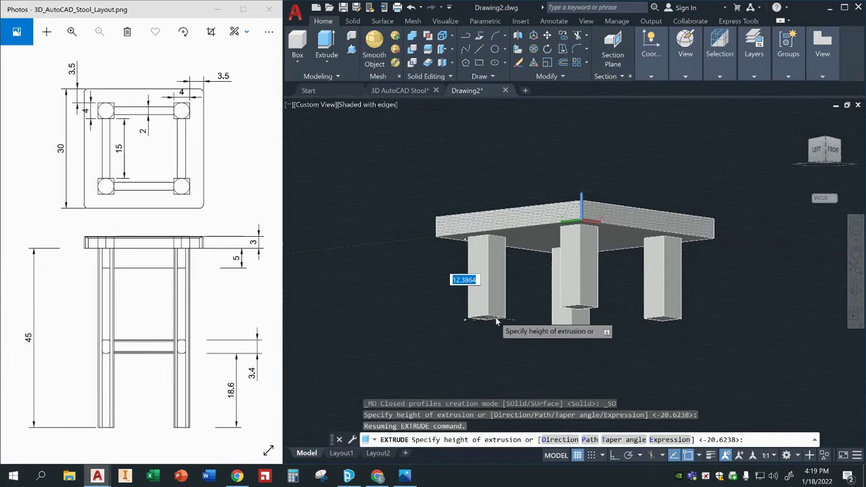
pyautogui.keyDown('shift'); pyautogui.moveTo(494, 350); pyautogui.dragTo(445, 384, button='middle'); pyautogui.keyUp('shift')
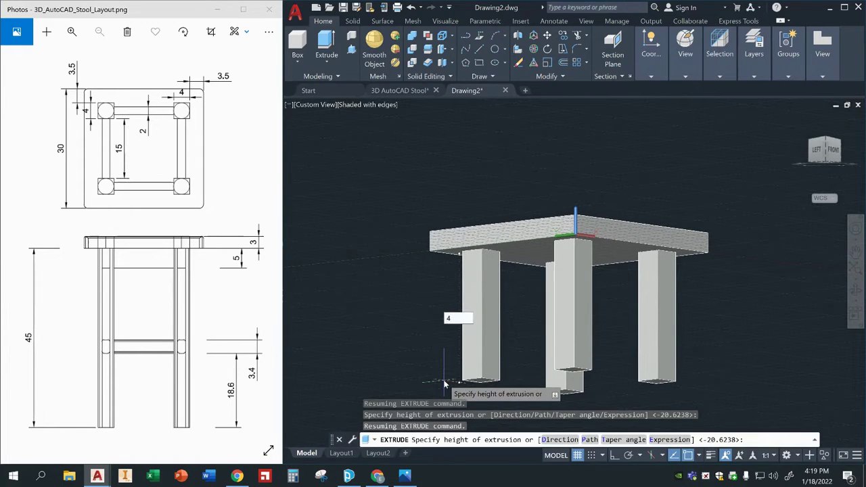
pyautogui.press('Return')
pyautogui.press('Escape')
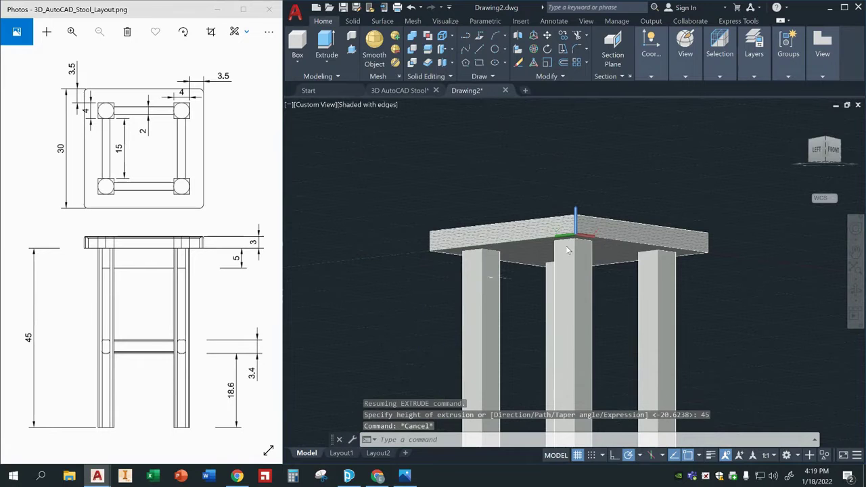
# Presspull the circular areas atop the two back legs up by 3 to fill their seat holes.
pyautogui.keyDown('shift'); pyautogui.moveTo(846, 233); pyautogui.dragTo(717, 298, button='middle'); pyautogui.keyUp('shift')
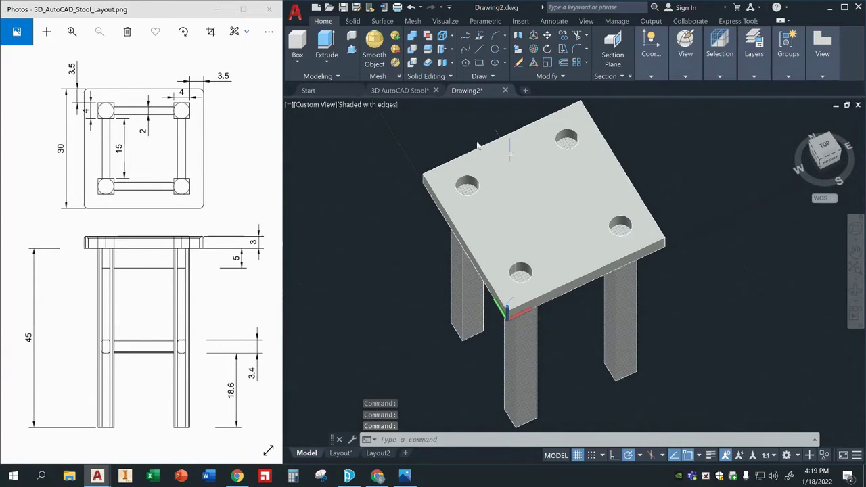
pyautogui.click(352, 52)
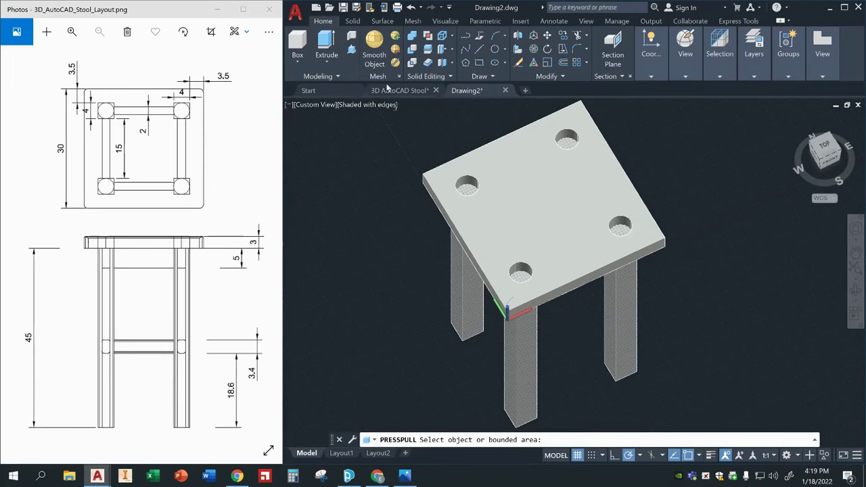
pyautogui.click(467, 188)
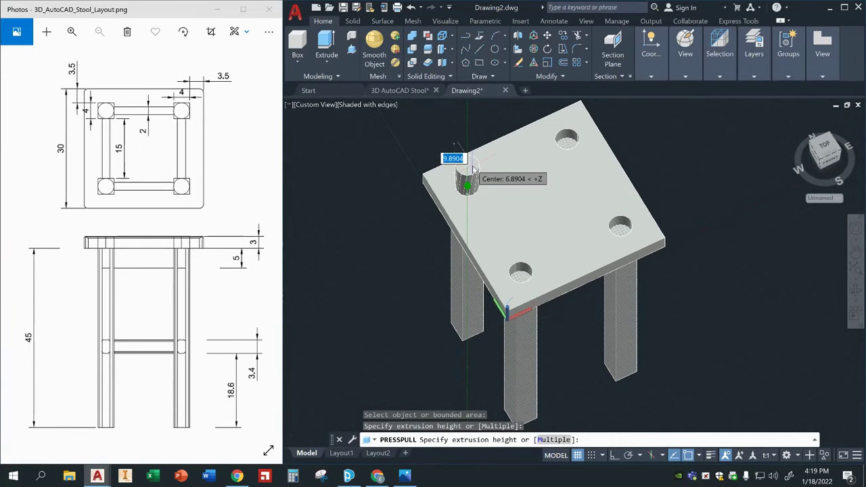
pyautogui.write('3')
pyautogui.press('Return')
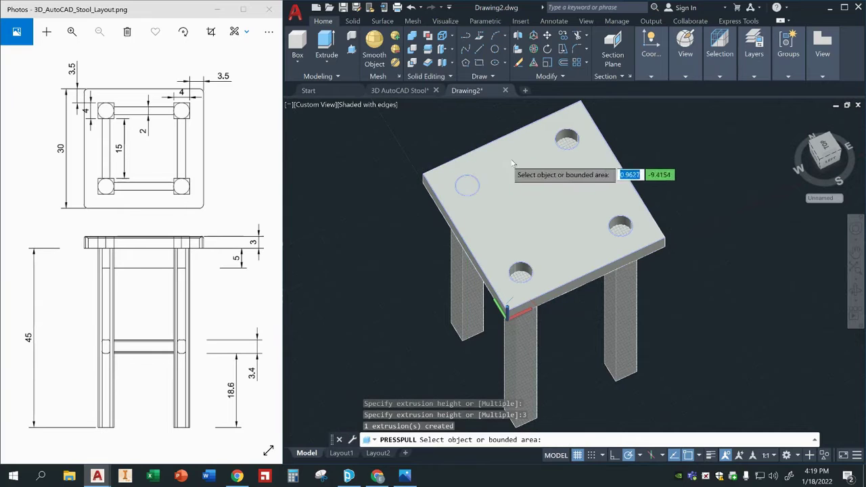
pyautogui.click(568, 141)
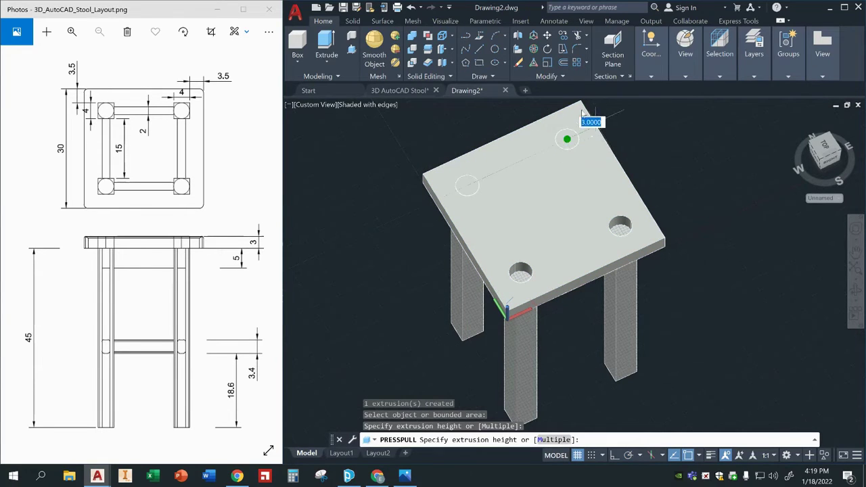
pyautogui.write('3')
pyautogui.press('Return')
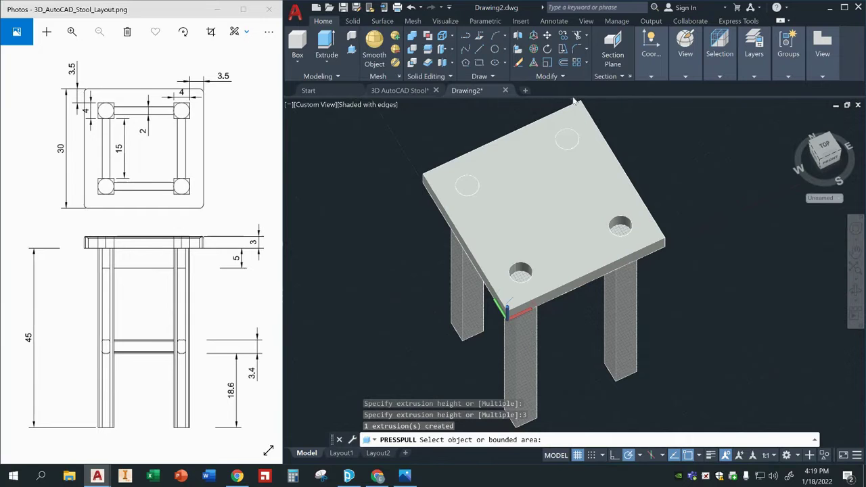
# Presspull the circular areas atop the two front legs up by 3 to fill the remaining seat holes.
pyautogui.click(618, 231)
pyautogui.write('3')
pyautogui.press('Return')
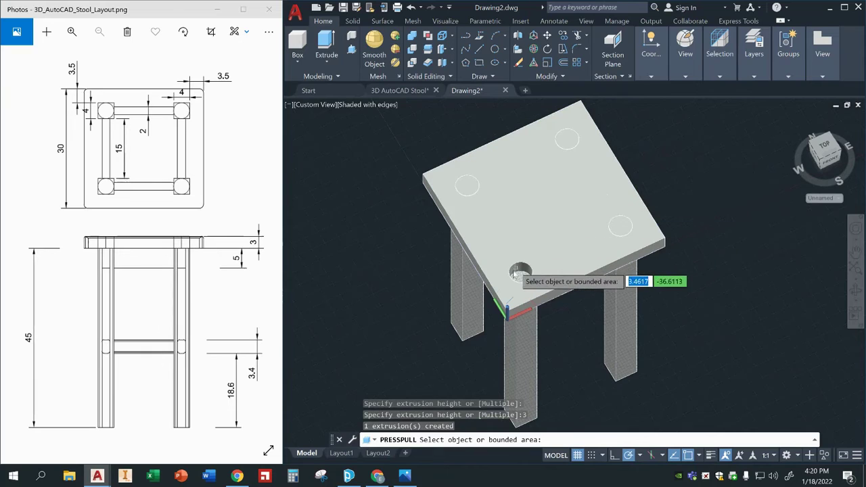
pyautogui.click(517, 278)
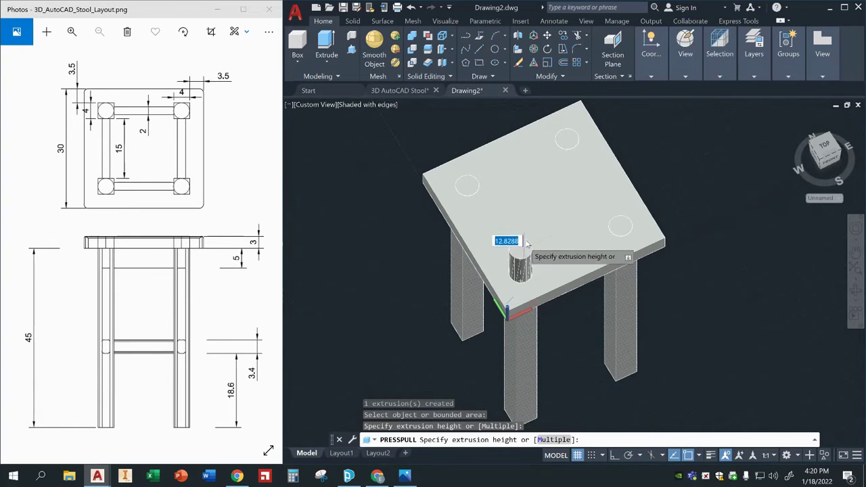
pyautogui.write('3')
pyautogui.press('Return')
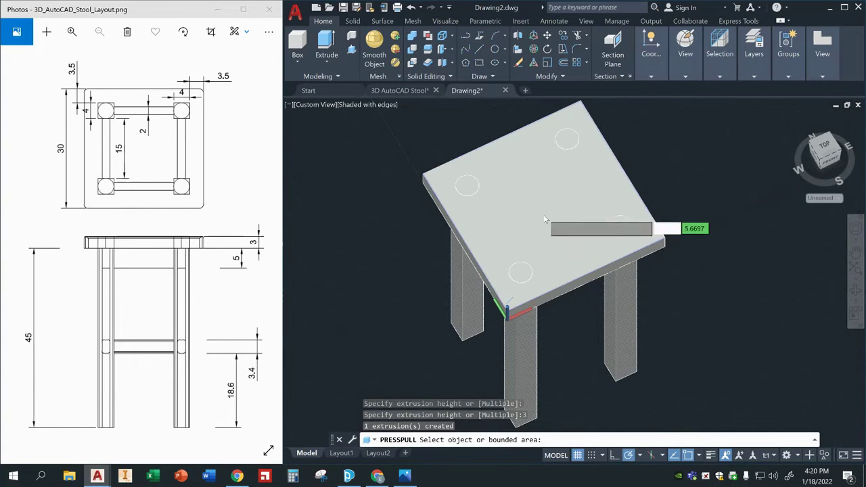
pyautogui.press('Escape')
# Select two legs and the seat in turn to check which parts form separate solids.
pyautogui.keyDown('shift'); pyautogui.moveTo(699, 350); pyautogui.dragTo(722, 304, button='middle'); pyautogui.keyUp('shift')
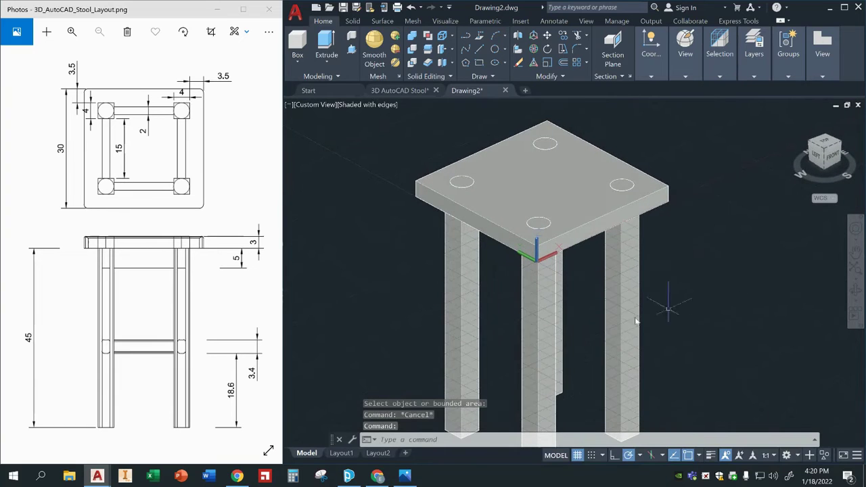
pyautogui.click(461, 264)
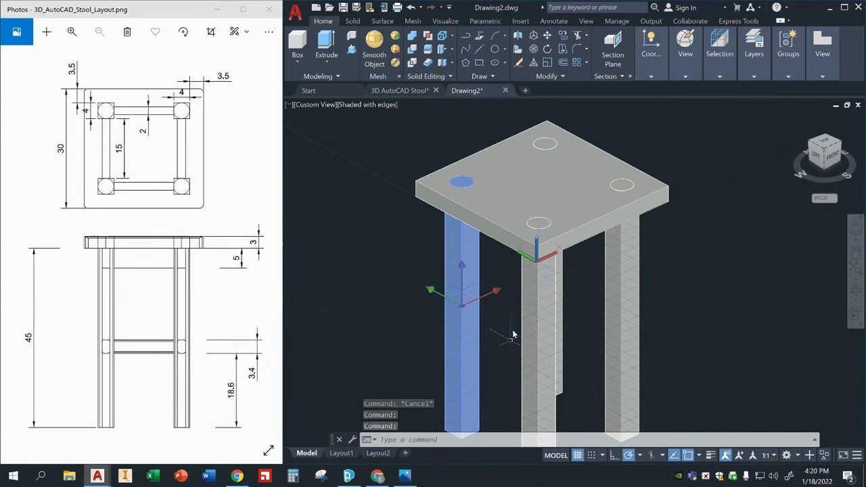
pyautogui.press('Escape')
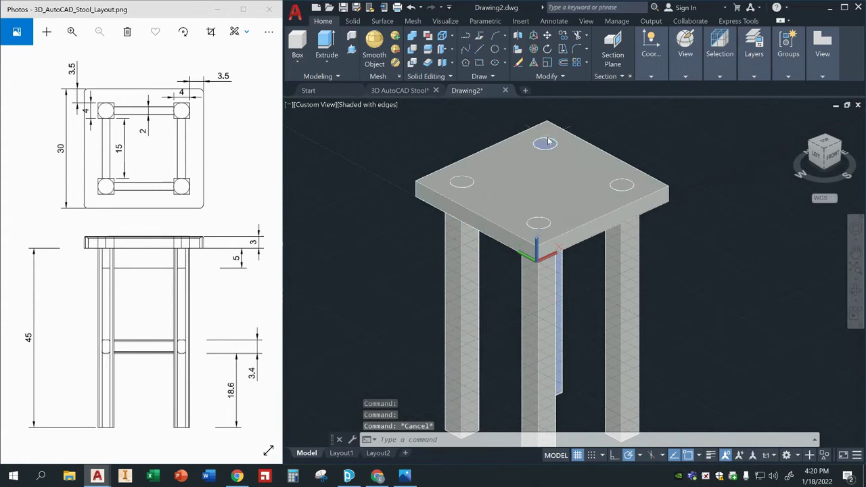
pyautogui.click(548, 143)
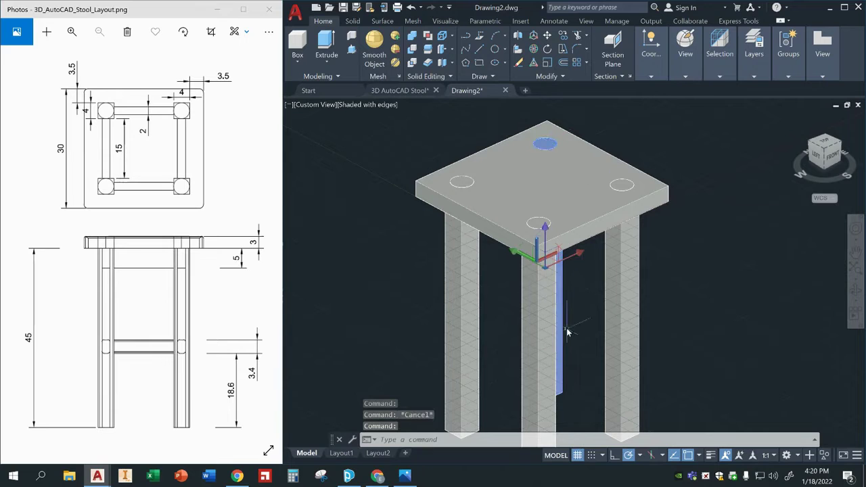
pyautogui.press('Escape')
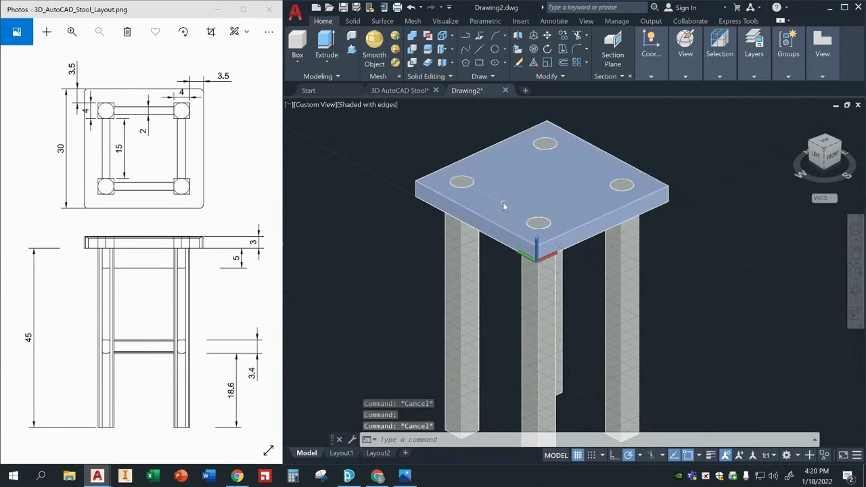
pyautogui.click(503, 207)
pyautogui.press('Escape')
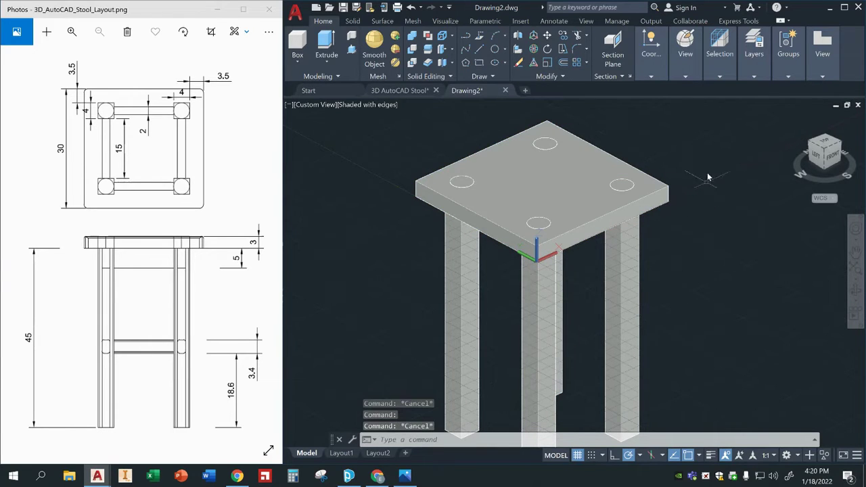
pyautogui.moveTo(721, 240)
pyautogui.keyDown('shift'); pyautogui.mouseDown(button='middle')
pyautogui.moveTo(735, 238)
pyautogui.moveTo(731, 232)
pyautogui.moveTo(720, 244)
pyautogui.mouseUp(button='middle'); pyautogui.keyUp('shift')
pyautogui.scroll(-2, 702, 274)
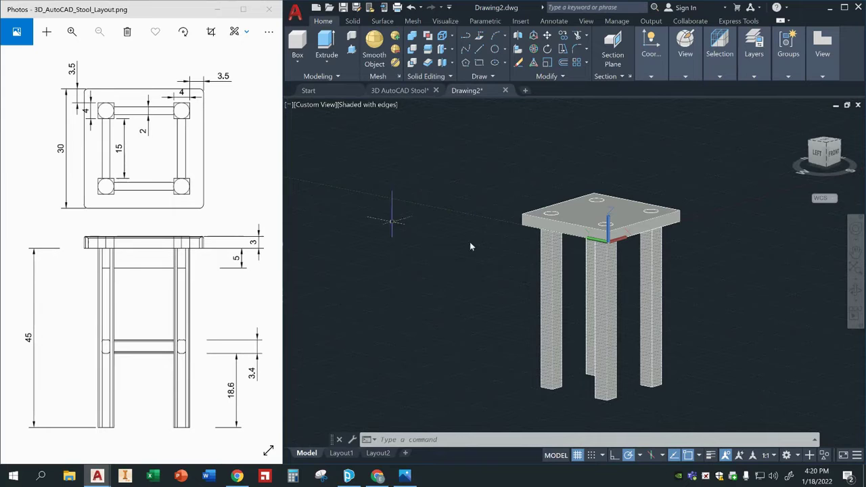
pyautogui.scroll(-2, 522, 253)
pyautogui.scroll(3, 522, 256)
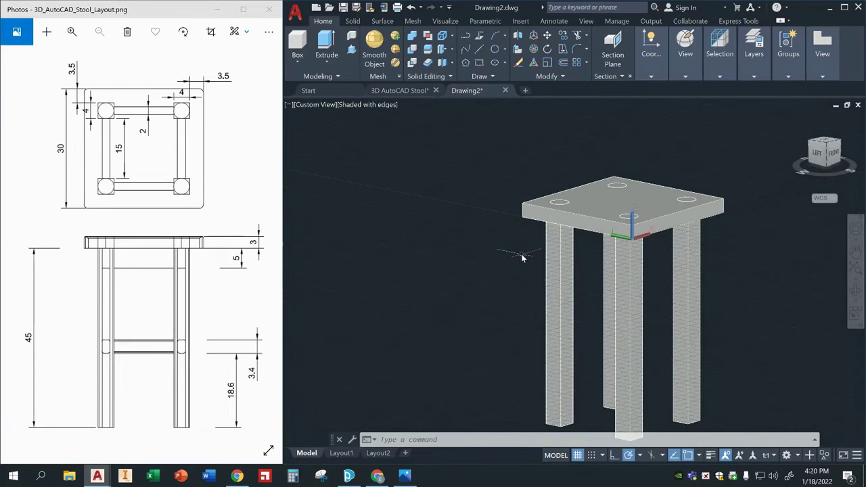
# Round the seat's vertical edge at the back-left corner with a fillet radius of 1.
pyautogui.keyDown('shift'); pyautogui.moveTo(519, 234); pyautogui.dragTo(551, 263, button='middle'); pyautogui.keyUp('shift')
pyautogui.write('Fill')
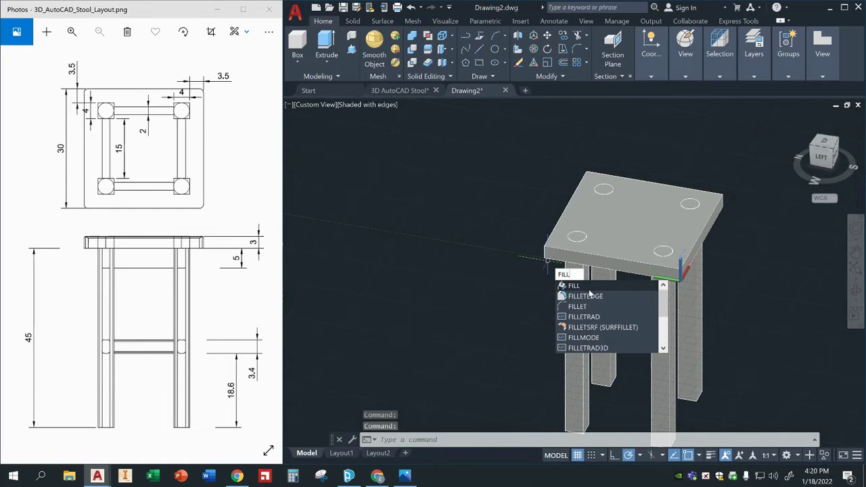
pyautogui.click(589, 296)
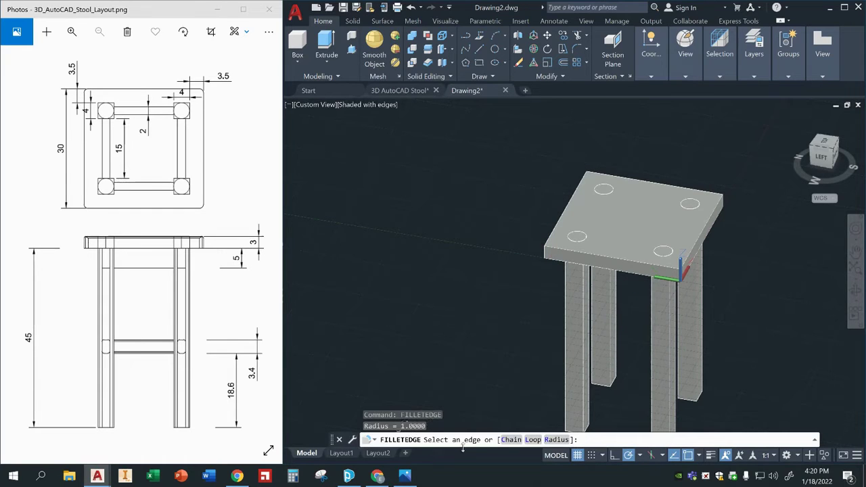
pyautogui.keyDown('shift'); pyautogui.moveTo(521, 298); pyautogui.dragTo(574, 280, button='middle'); pyautogui.keyUp('shift')
pyautogui.scroll(4, 574, 280)
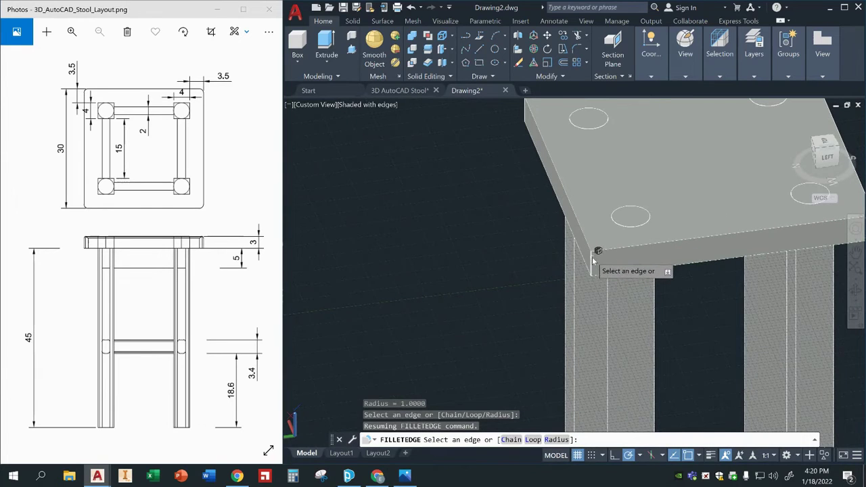
pyautogui.click(592, 258)
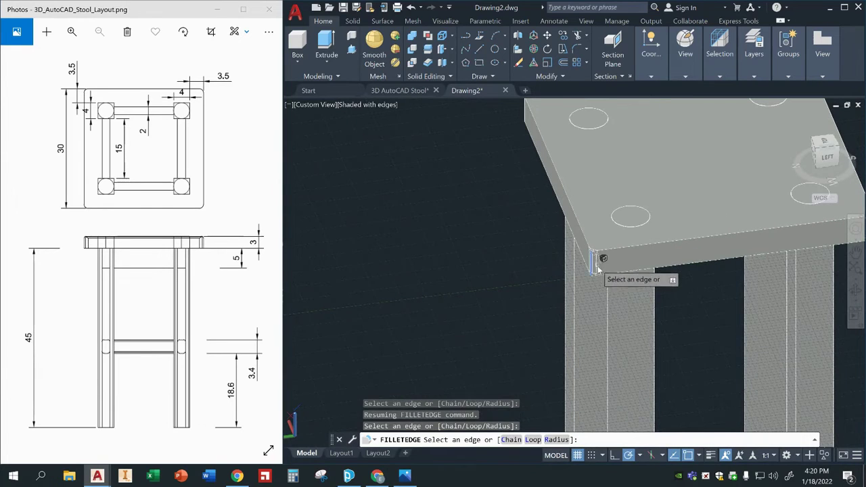
pyautogui.click(557, 440)
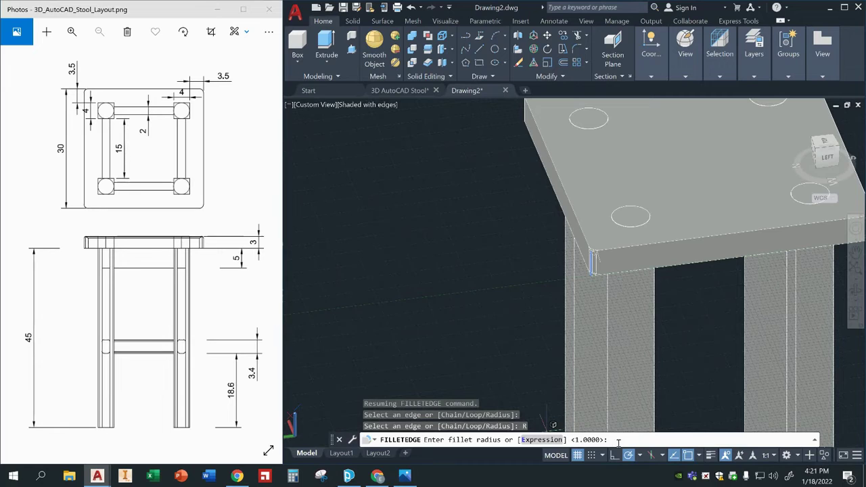
pyautogui.press('Return')
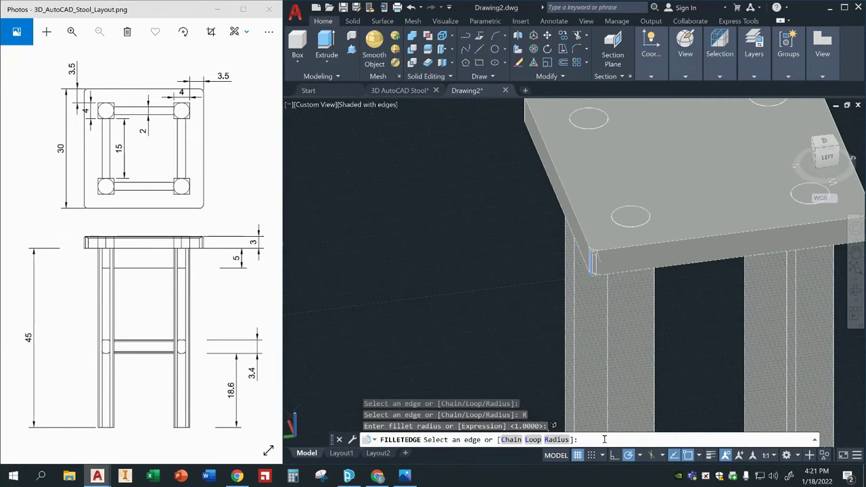
pyautogui.click(593, 261)
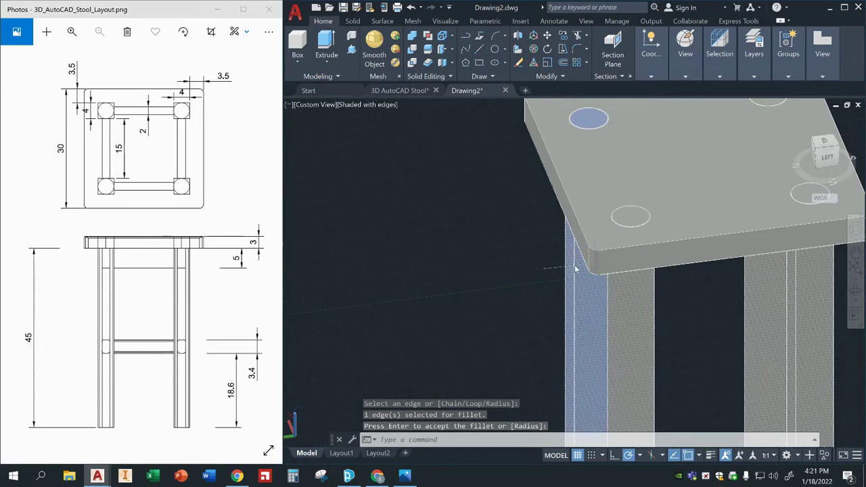
pyautogui.keyDown('shift'); pyautogui.moveTo(521, 290); pyautogui.dragTo(473, 303, button='middle'); pyautogui.keyUp('shift')
pyautogui.press('Return')
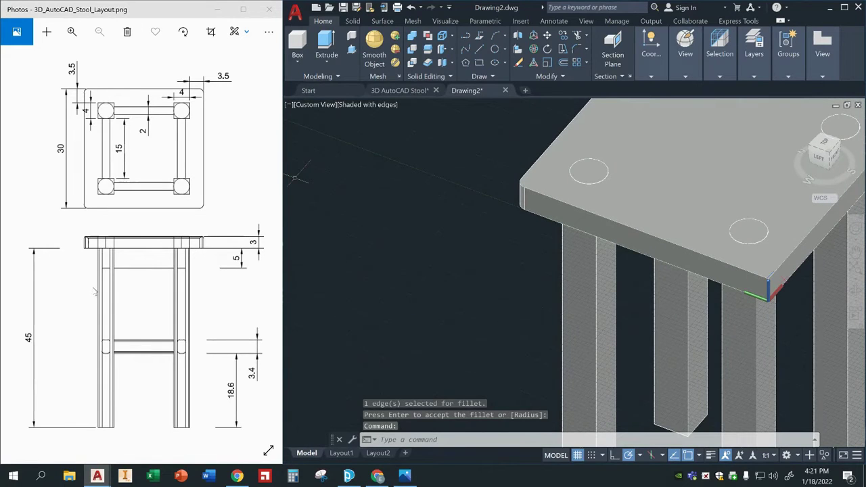
pyautogui.scroll(-4, 459, 324)
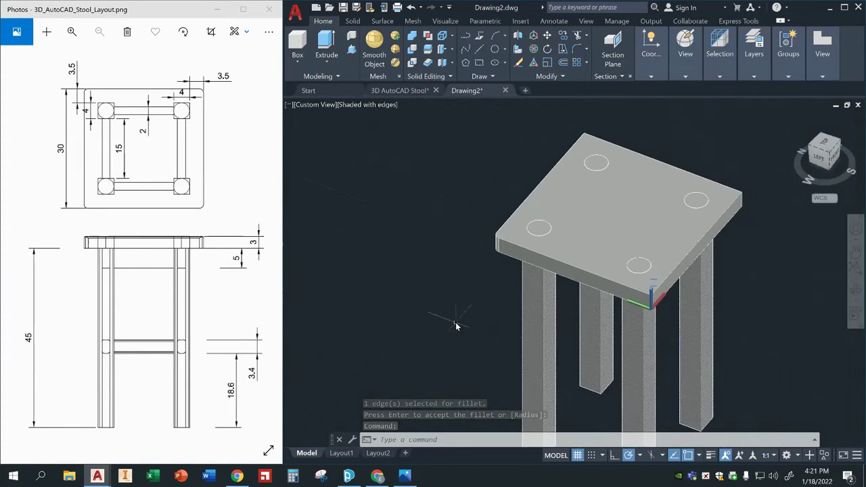
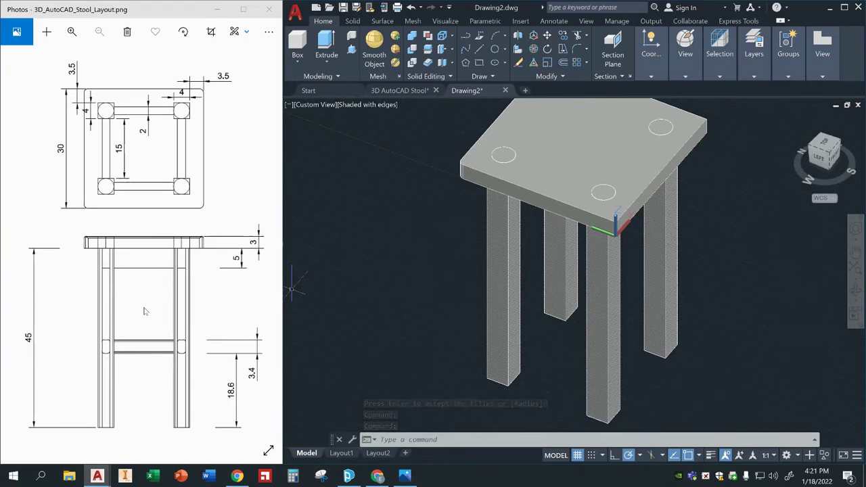
# Draw a 1-long guide line from the midpoint of the back-left leg's front edge beneath the seat toward the stool's outer side.
pyautogui.keyDown('shift'); pyautogui.moveTo(734, 371); pyautogui.dragTo(765, 210, button='middle'); pyautogui.keyUp('shift')
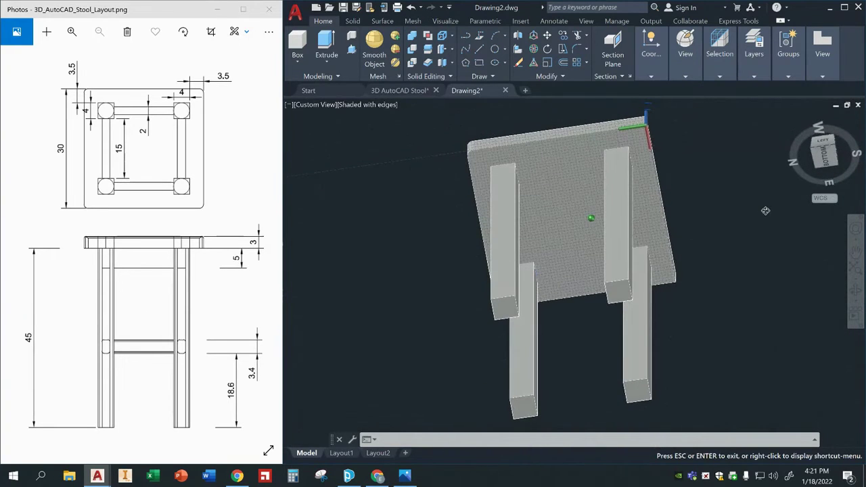
pyautogui.scroll(4, 465, 187)
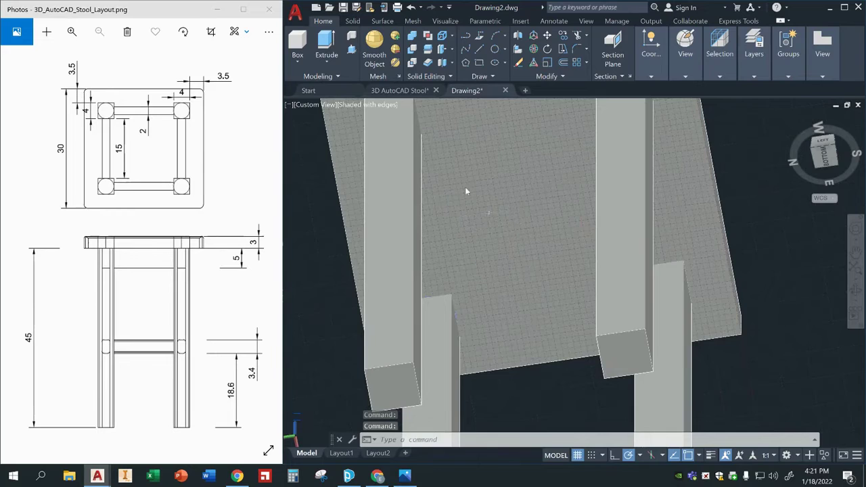
pyautogui.moveTo(474, 195); pyautogui.dragTo(501, 245, button='middle')
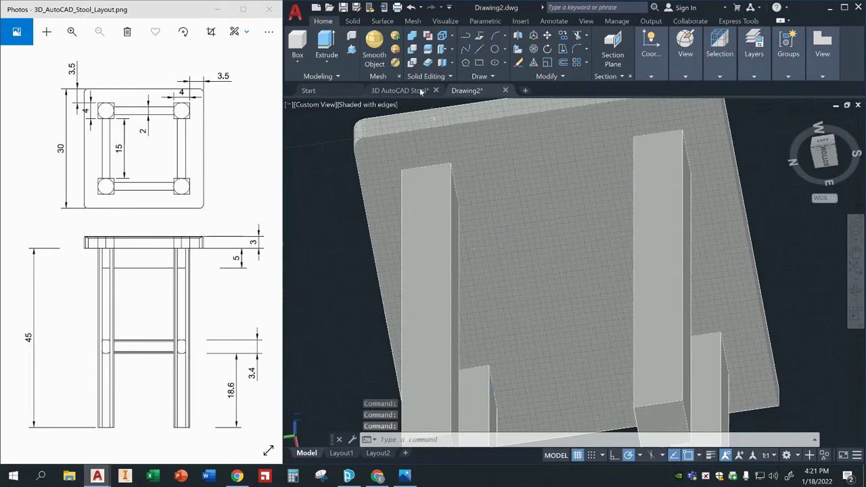
pyautogui.click(481, 50)
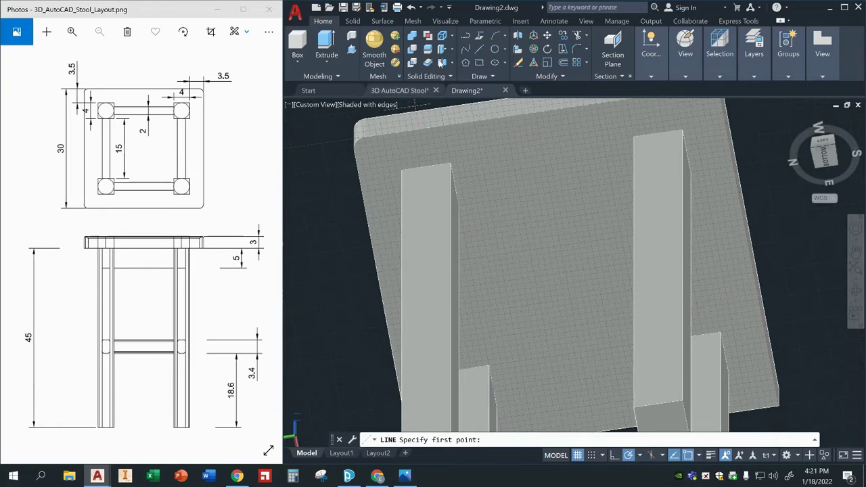
pyautogui.click(481, 50)
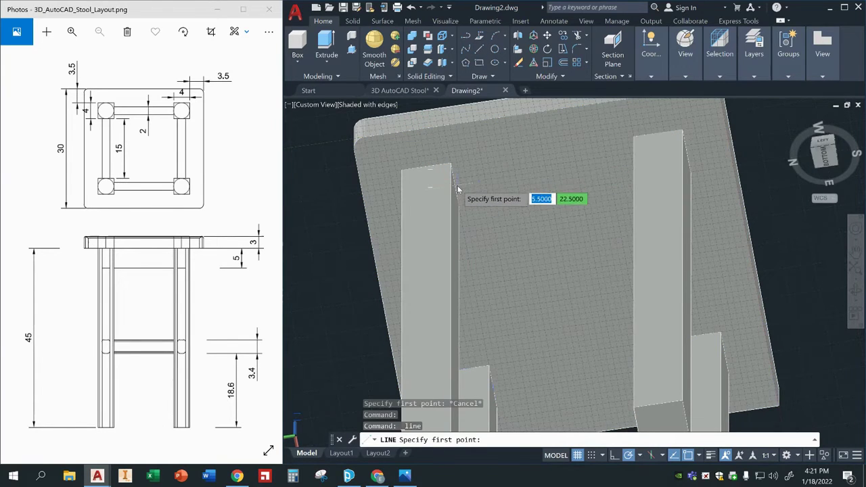
pyautogui.scroll(3, 457, 190)
pyautogui.scroll(3, 461, 199)
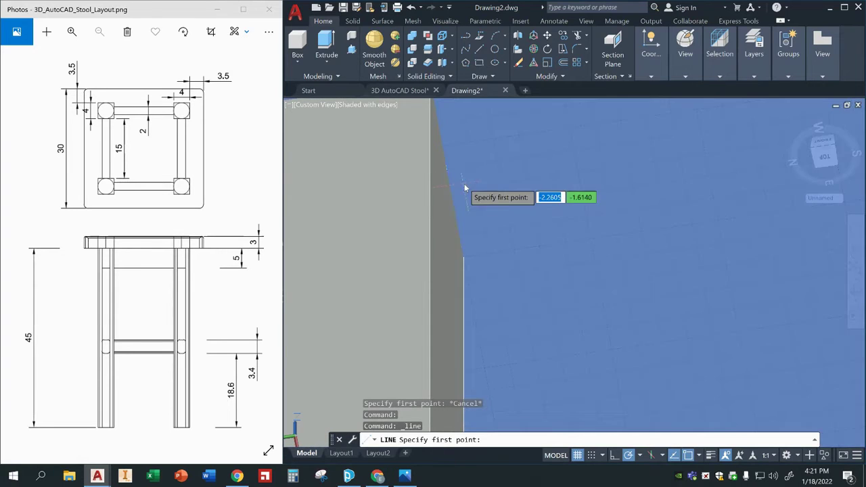
pyautogui.keyDown('shift'); pyautogui.moveTo(464, 184); pyautogui.dragTo(424, 197, button='middle'); pyautogui.keyUp('shift')
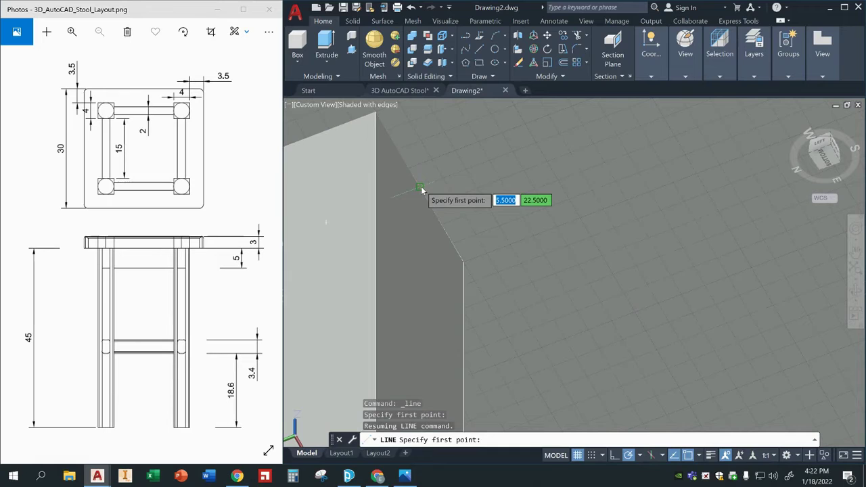
pyautogui.click(419, 187)
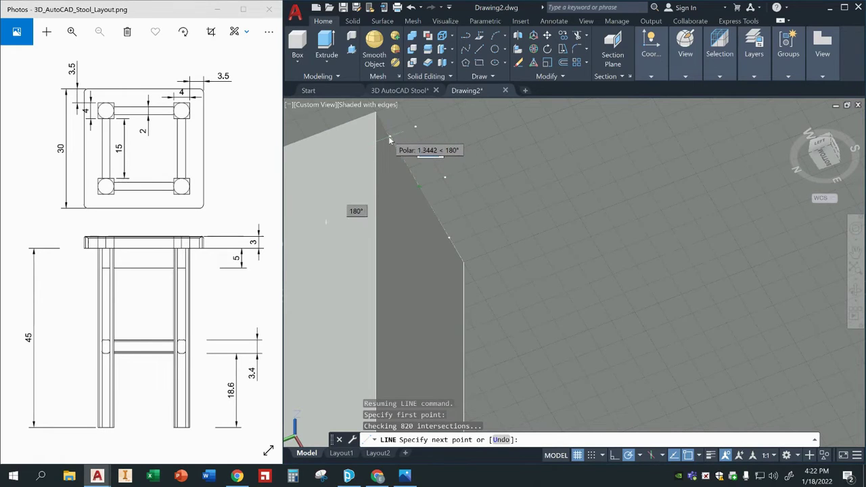
pyautogui.write('1')
pyautogui.press('Return')
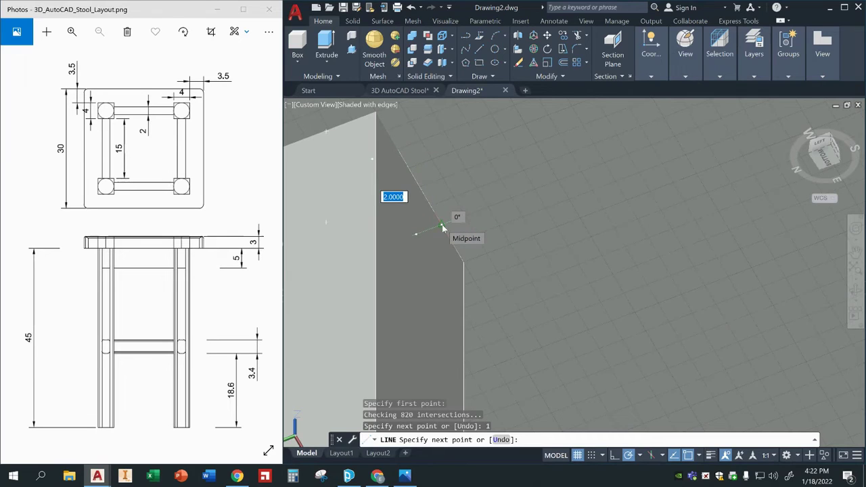
# Continue with a 2-long guide line back along the same leg edge to mark the rail width.
pyautogui.write('2')
pyautogui.press('Return')
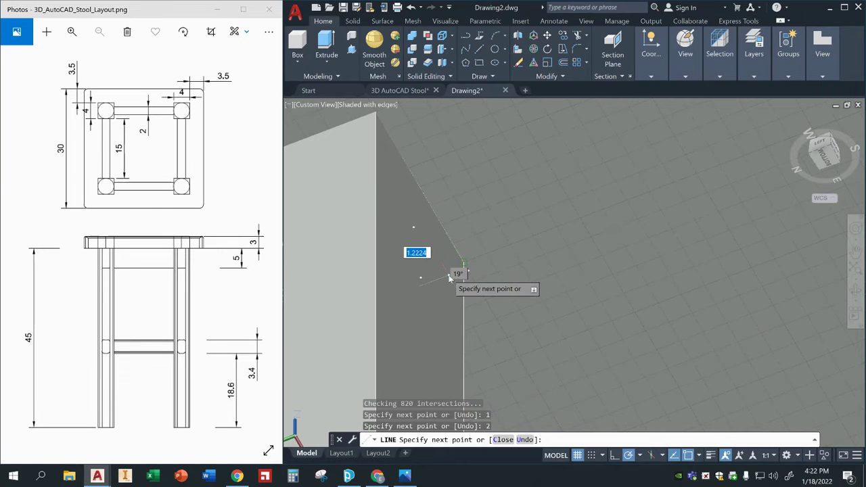
pyautogui.press('Escape')
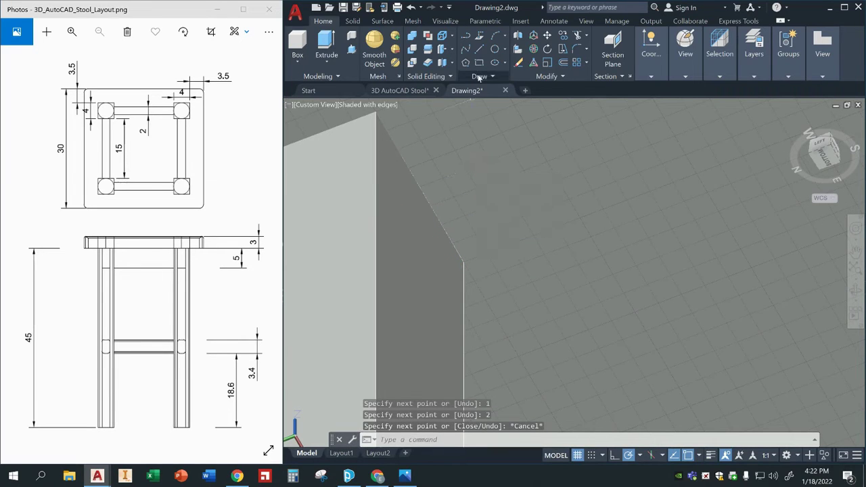
# Create a box rail 2 wide, 15 long and 5 high beneath the seat between the two left legs, starting at the guide line's end.
pyautogui.click(297, 43)
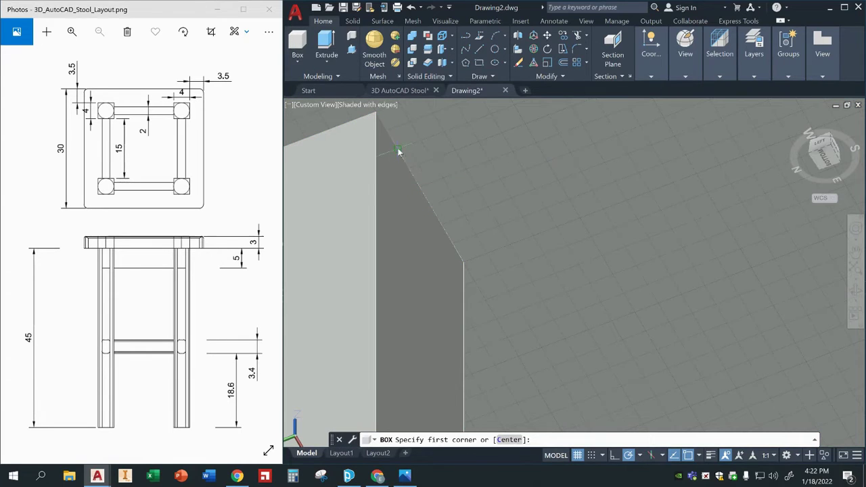
pyautogui.click(399, 152)
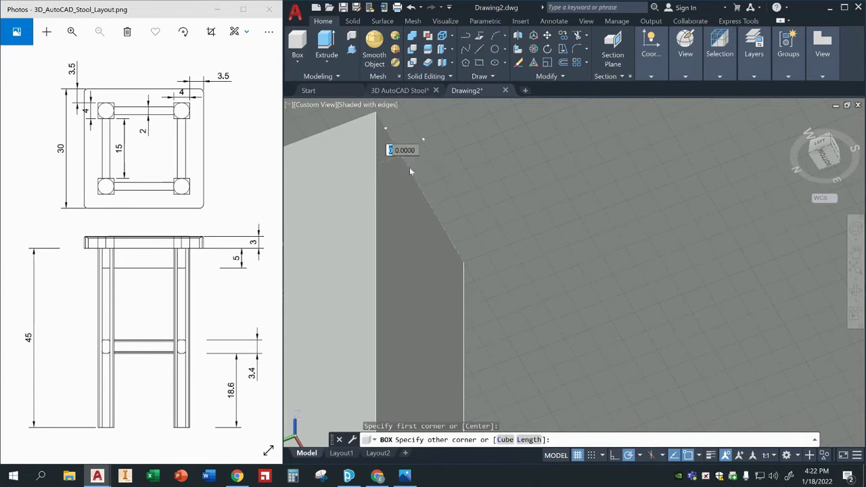
pyautogui.click(443, 230)
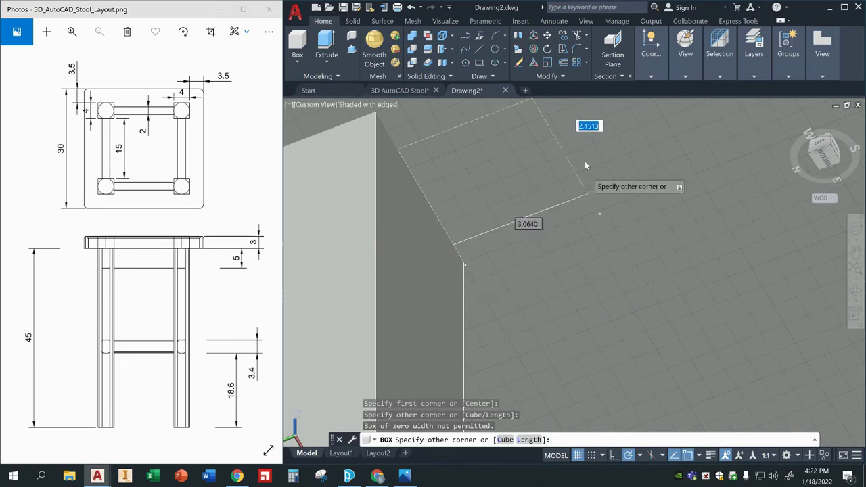
pyautogui.keyDown('shift'); pyautogui.moveTo(570, 172); pyautogui.dragTo(541, 194, button='middle'); pyautogui.keyUp('shift')
pyautogui.scroll(-2, 541, 192)
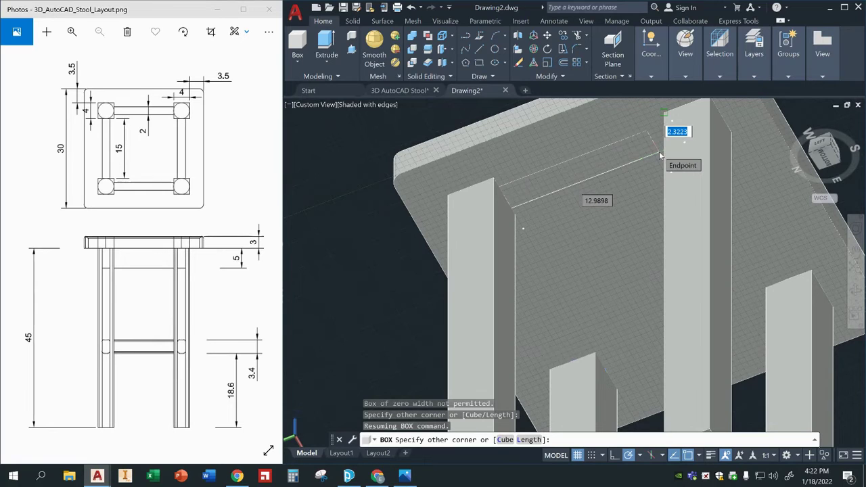
pyautogui.write('2')
pyautogui.press('Tab')
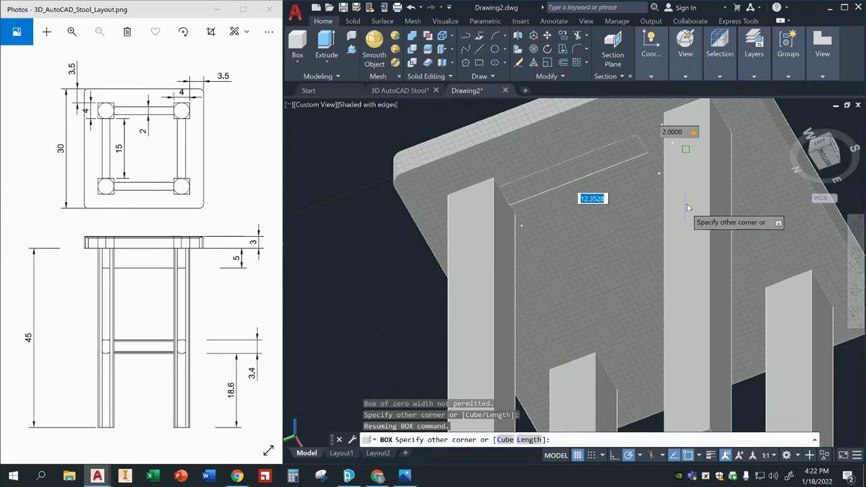
pyautogui.write('15')
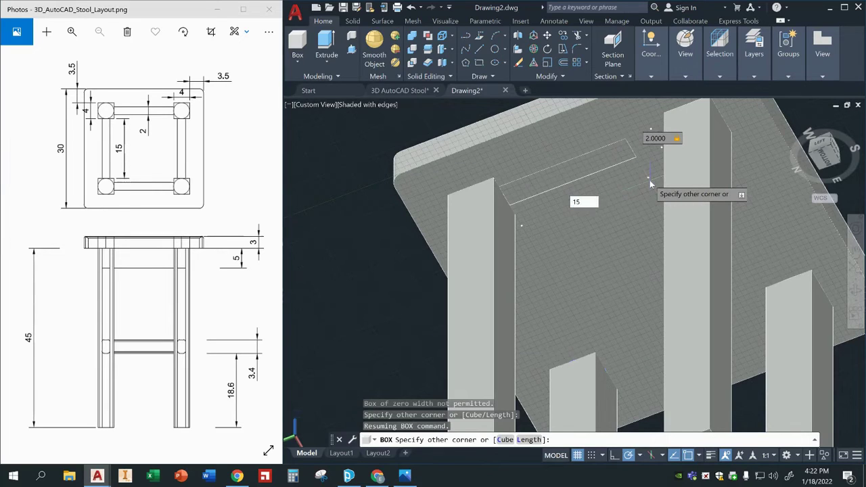
pyautogui.press('Return')
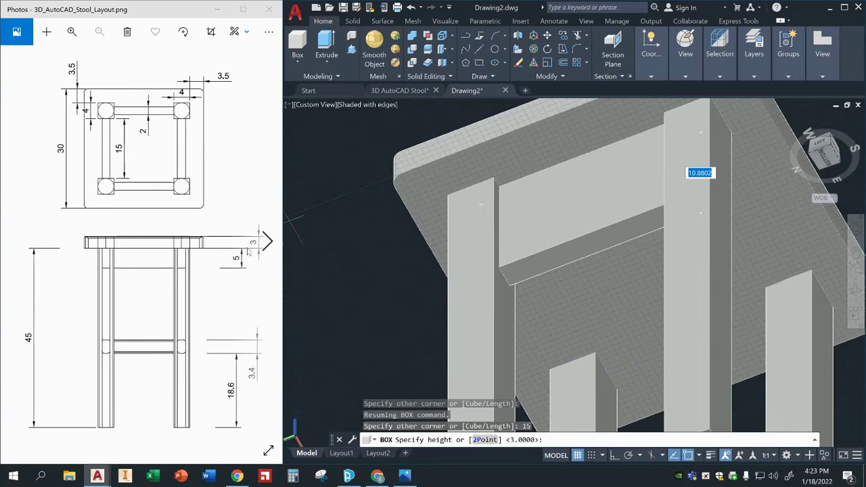
pyautogui.write('5')
pyautogui.press('Return')
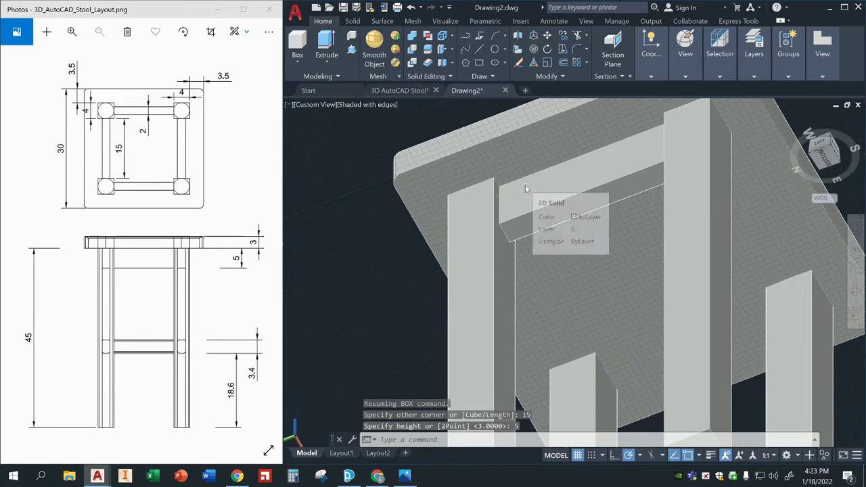
# Draw an 18.6-long vertical guide line up from the back-left leg's bottom outer front corner.
pyautogui.keyDown('shift'); pyautogui.moveTo(550, 285); pyautogui.dragTo(518, 295, button='middle'); pyautogui.keyUp('shift')
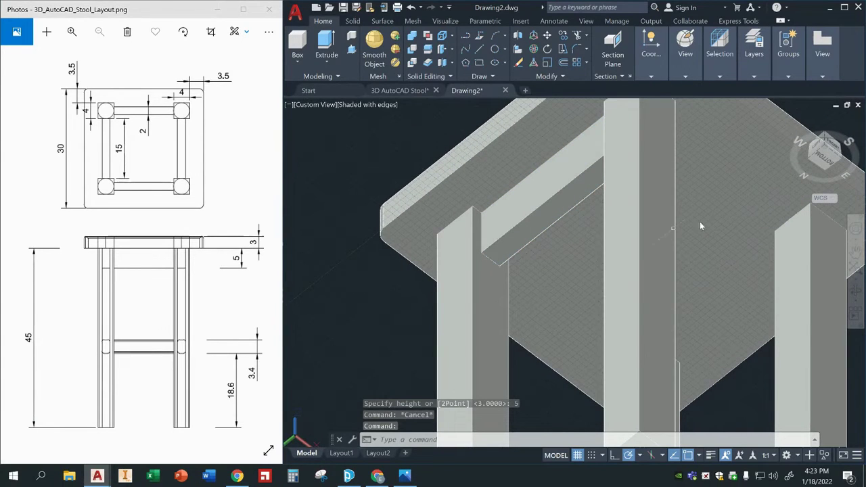
pyautogui.keyDown('shift'); pyautogui.moveTo(572, 359); pyautogui.dragTo(507, 354, button='middle'); pyautogui.keyUp('shift')
pyautogui.scroll(-5, 527, 301)
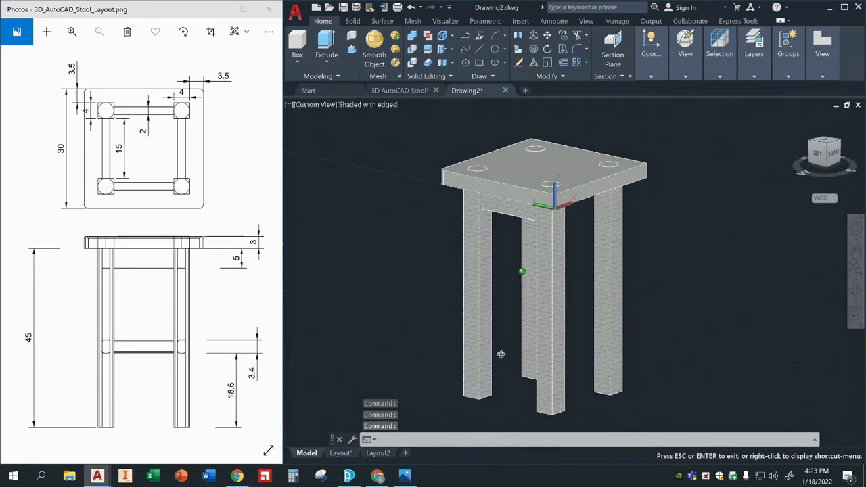
pyautogui.click(476, 46)
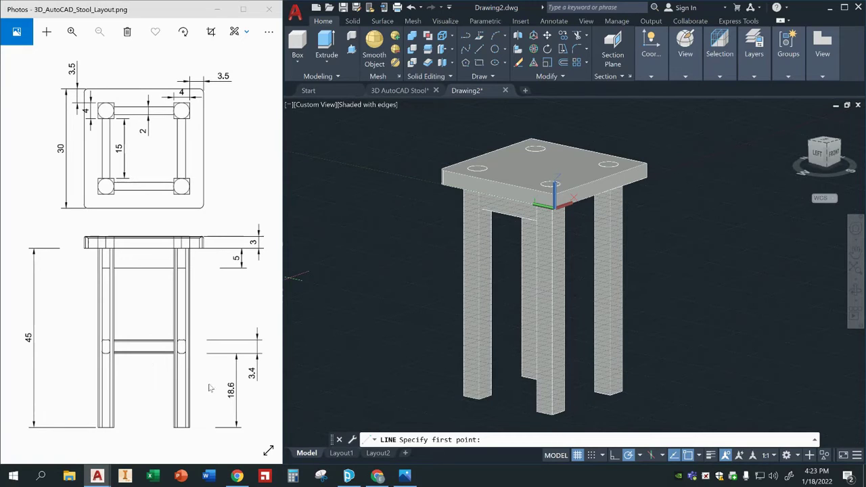
pyautogui.click(479, 401)
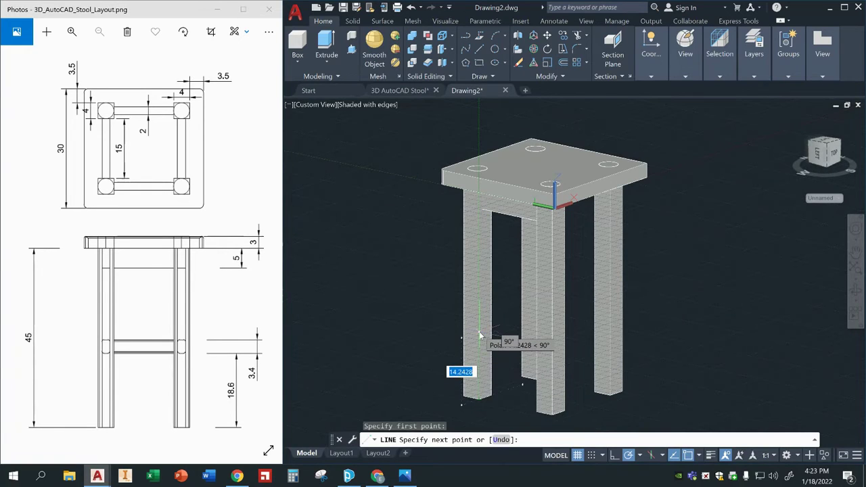
pyautogui.write('1')
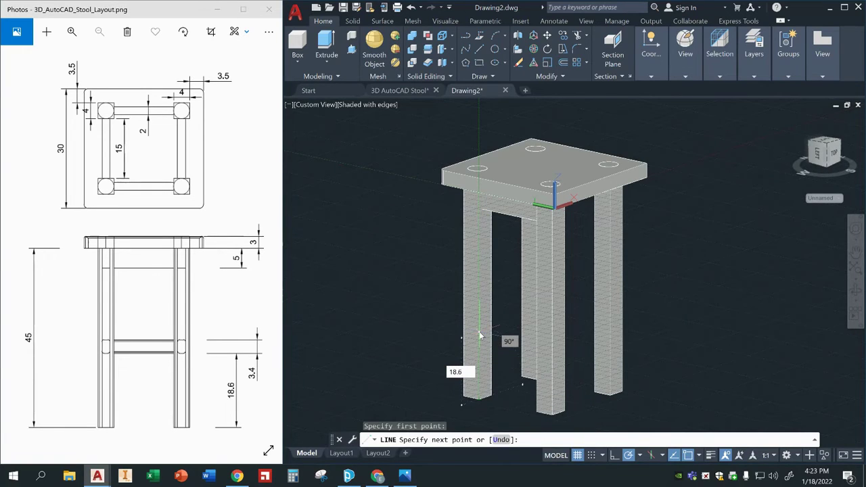
pyautogui.write('8.6')
pyautogui.press('Return')
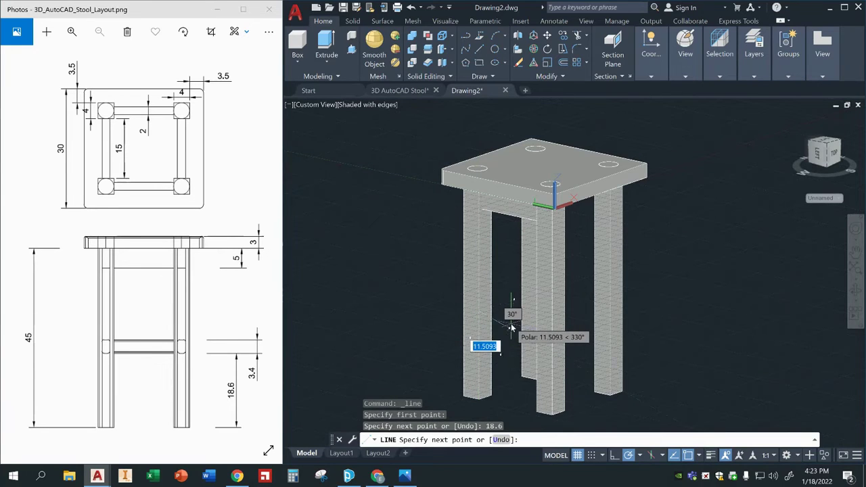
# Extend the guide line 1 inward across the back-left leg's front face.
pyautogui.scroll(2, 497, 305)
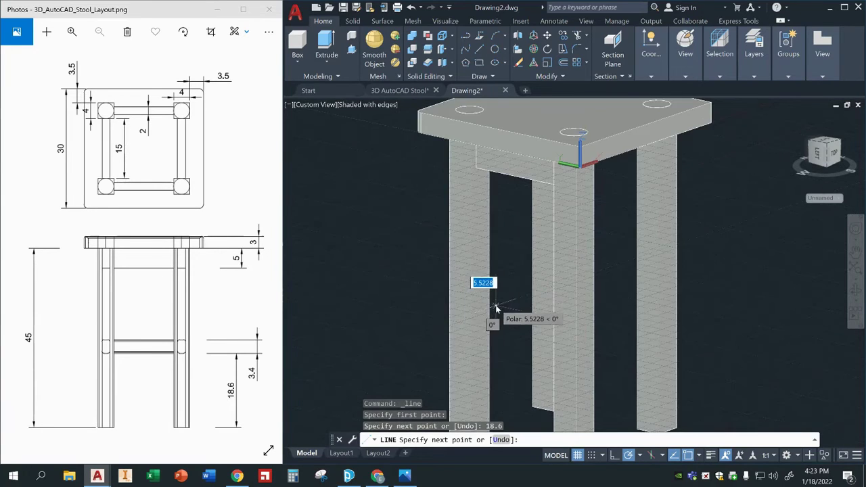
pyautogui.keyDown('shift'); pyautogui.moveTo(493, 331); pyautogui.dragTo(482, 327, button='middle'); pyautogui.keyUp('shift')
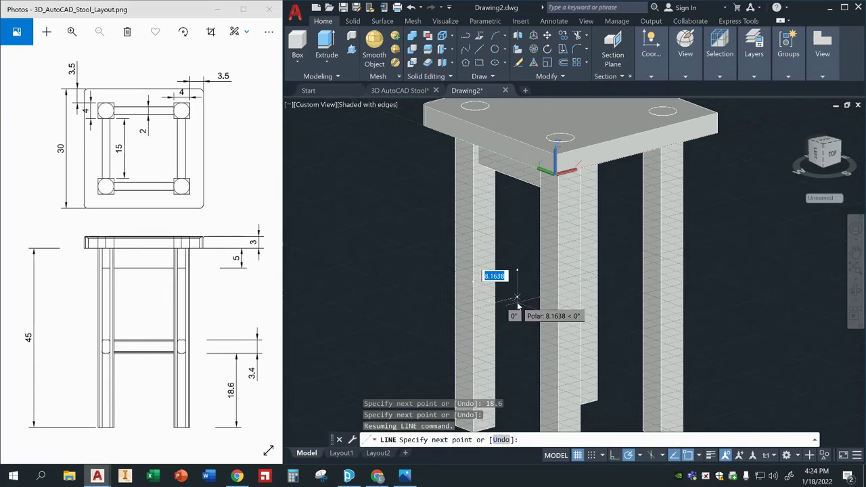
pyautogui.write('1')
pyautogui.press('Return')
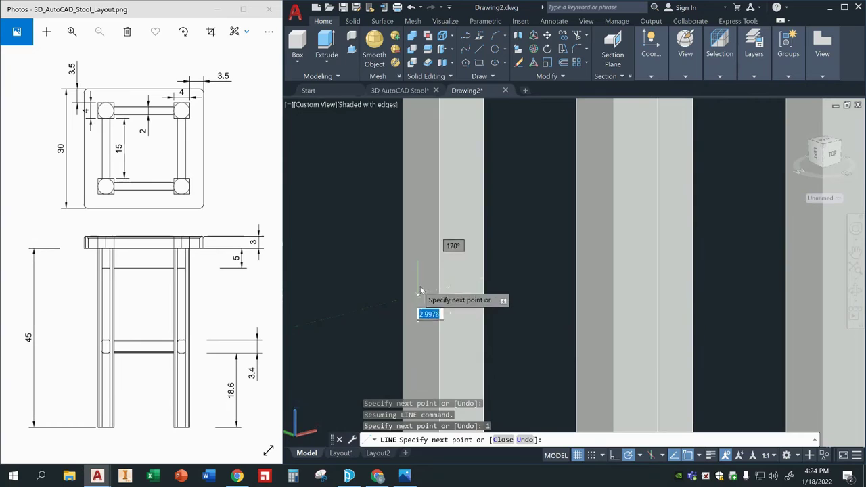
pyautogui.press('Escape')
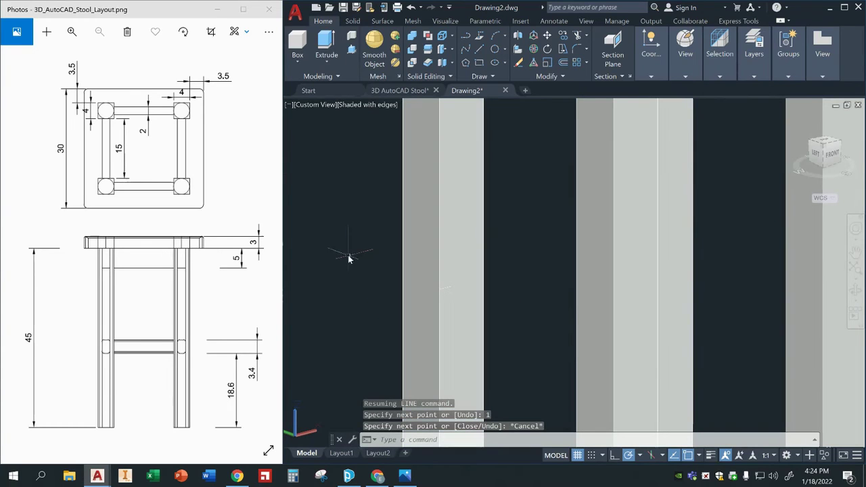
# Create a box lower rail 2 wide, 3.4 high and 15 long between the two left legs, starting at the guide line's end.
pyautogui.click(297, 42)
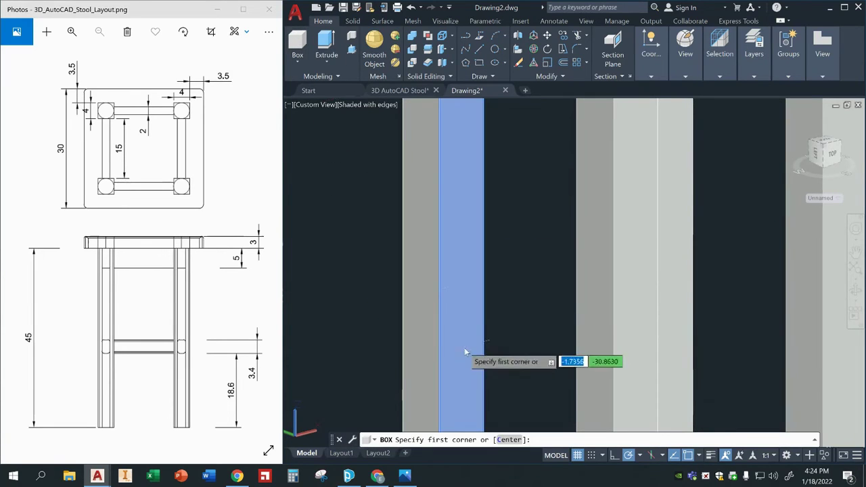
pyautogui.click(458, 278)
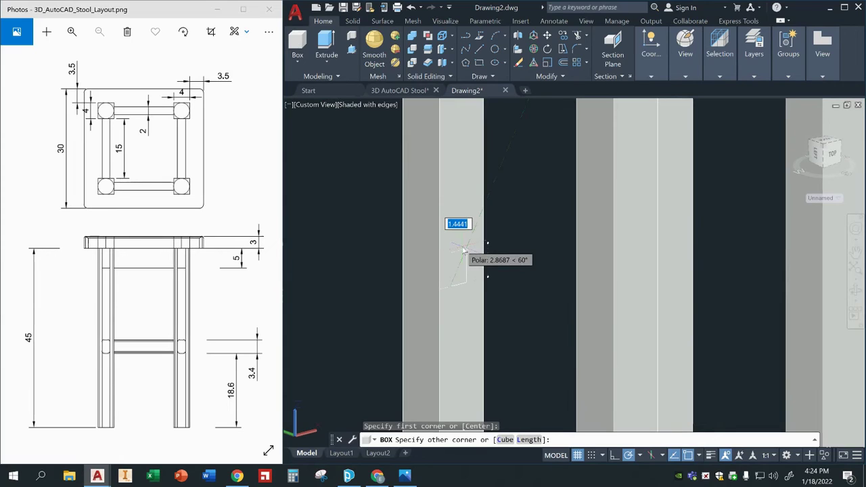
pyautogui.write('2')
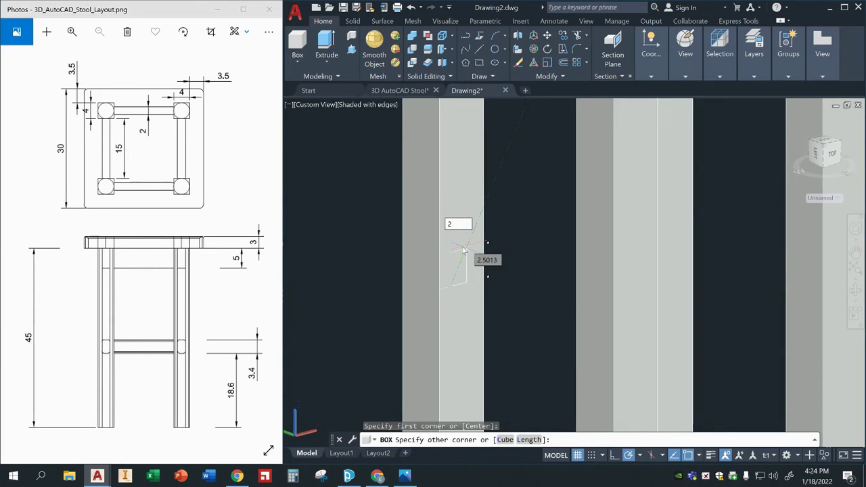
pyautogui.press('Tab')
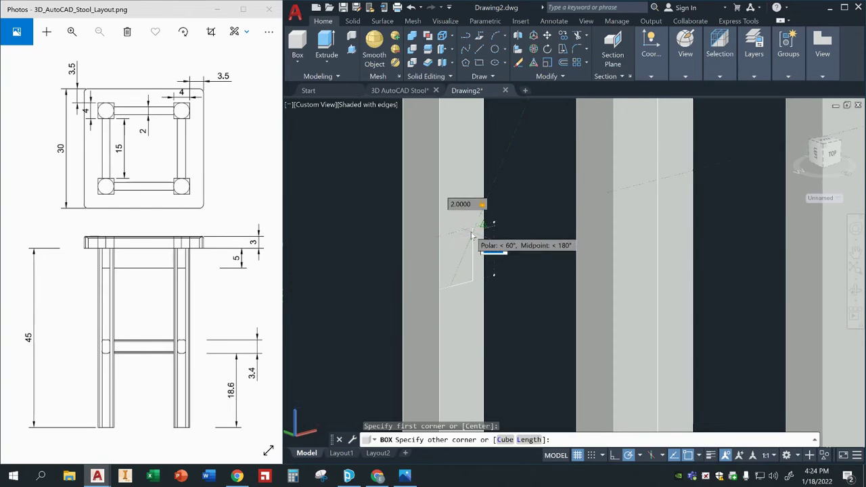
pyautogui.write('3.4')
pyautogui.press('Return')
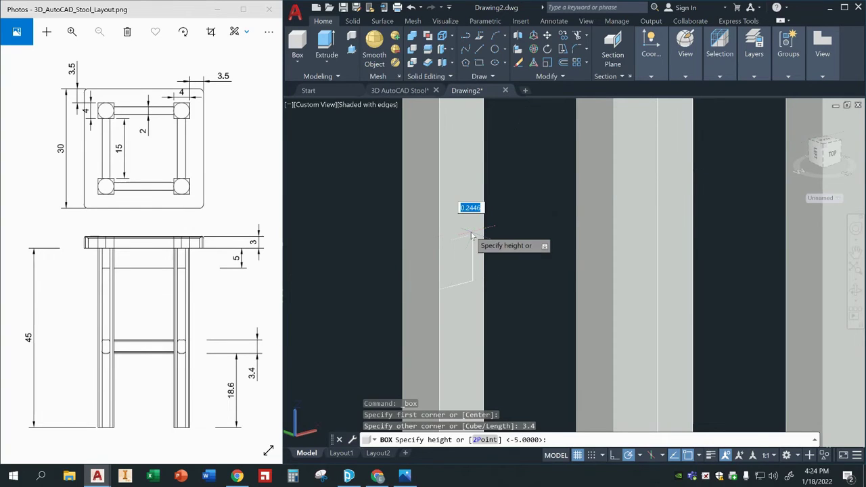
pyautogui.keyDown('shift'); pyautogui.moveTo(563, 281); pyautogui.dragTo(636, 298, button='middle'); pyautogui.keyUp('shift')
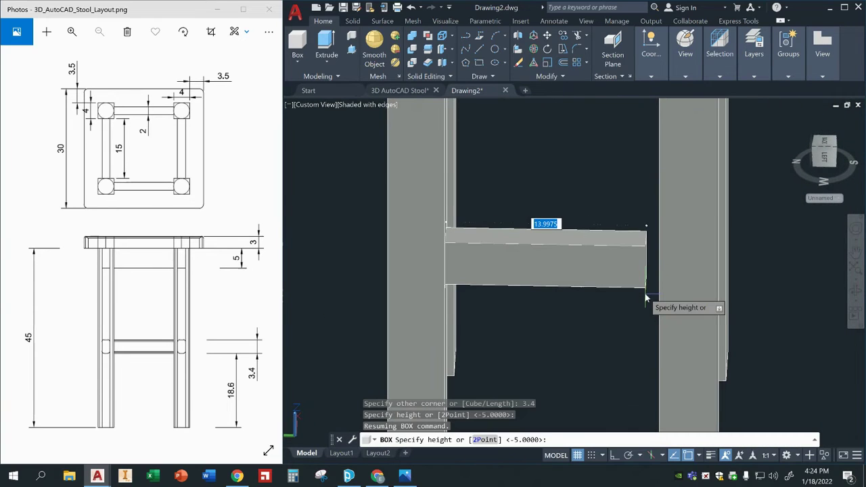
pyautogui.write('15')
pyautogui.press('Return')
pyautogui.keyDown('shift'); pyautogui.moveTo(645, 297); pyautogui.dragTo(672, 294, button='middle'); pyautogui.keyUp('shift')
pyautogui.scroll(-6, 686, 271)
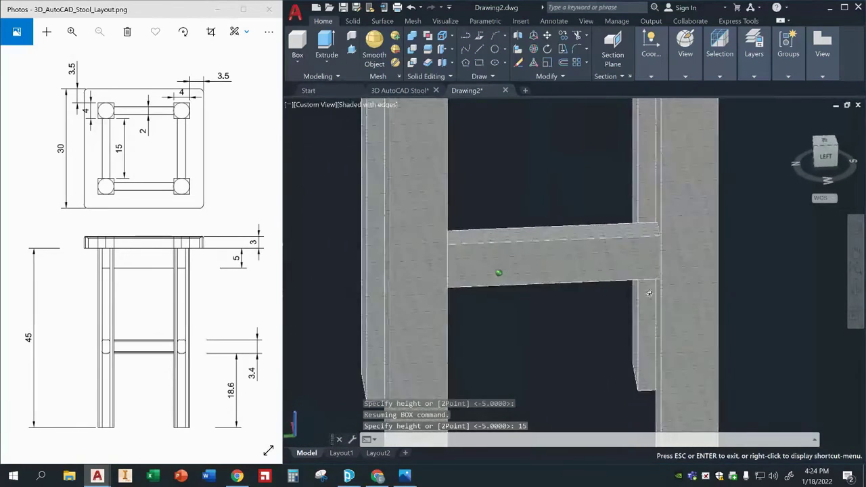
pyautogui.press('Return')
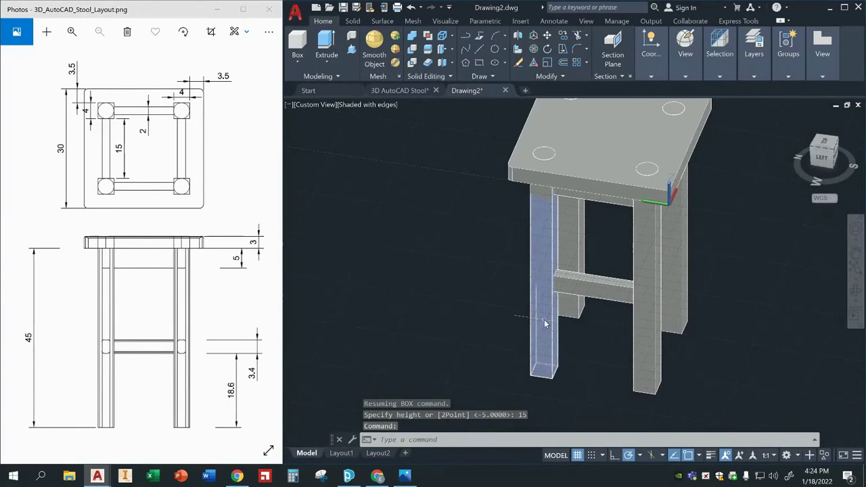
# Move the seat, all four legs and both rails together along the X axis, clear of the leftover construction geometry.
pyautogui.scroll(-2, 582, 321)
pyautogui.moveTo(731, 270); pyautogui.dragTo(666, 255, button='middle')
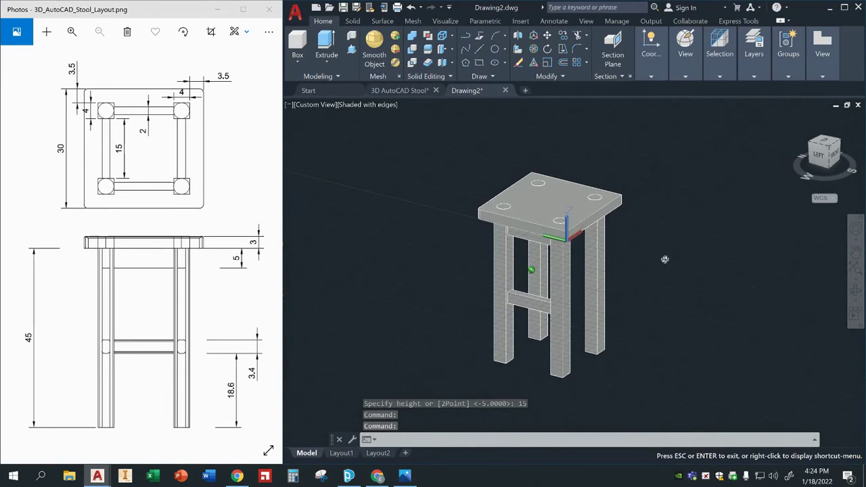
pyautogui.click(553, 200)
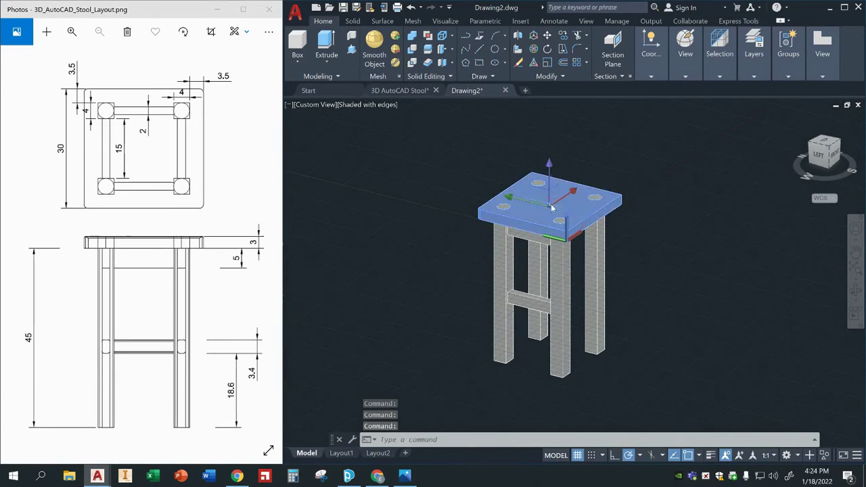
pyautogui.click(564, 288)
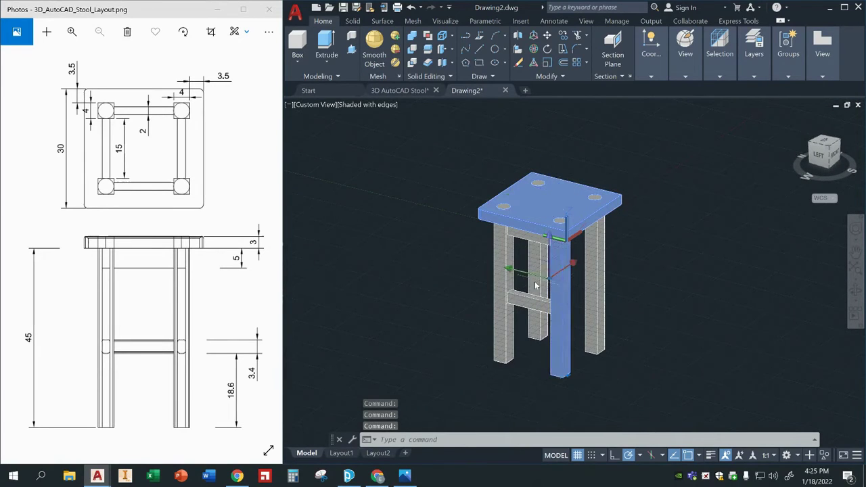
pyautogui.click(501, 254)
pyautogui.click(526, 235)
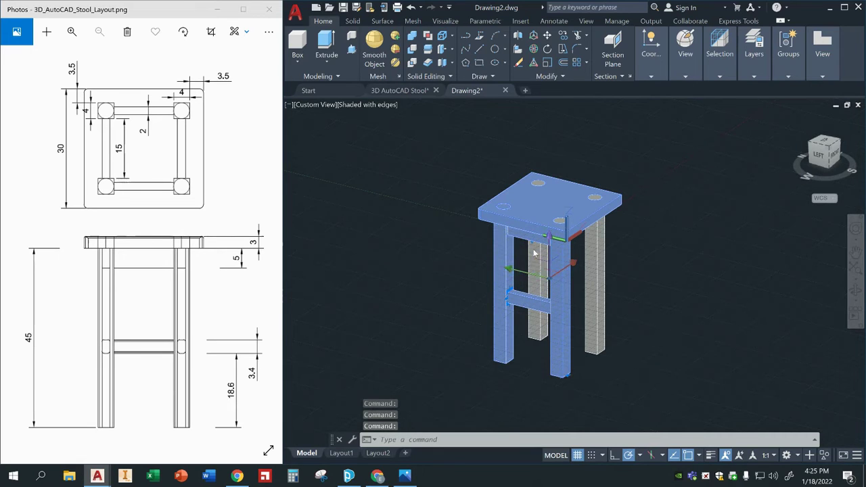
pyautogui.click(534, 254)
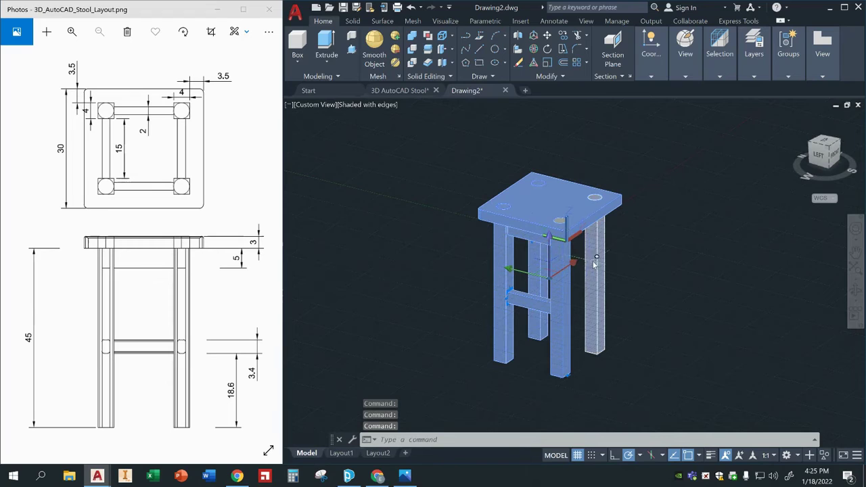
pyautogui.click(594, 264)
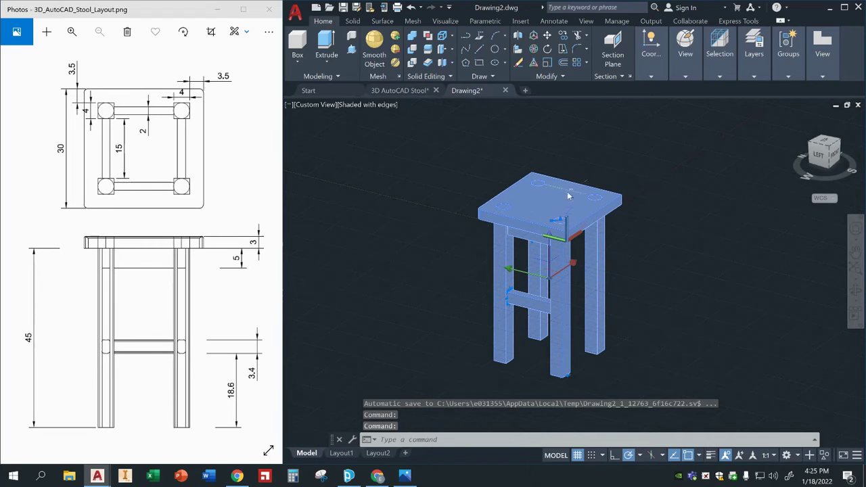
pyautogui.click(572, 270)
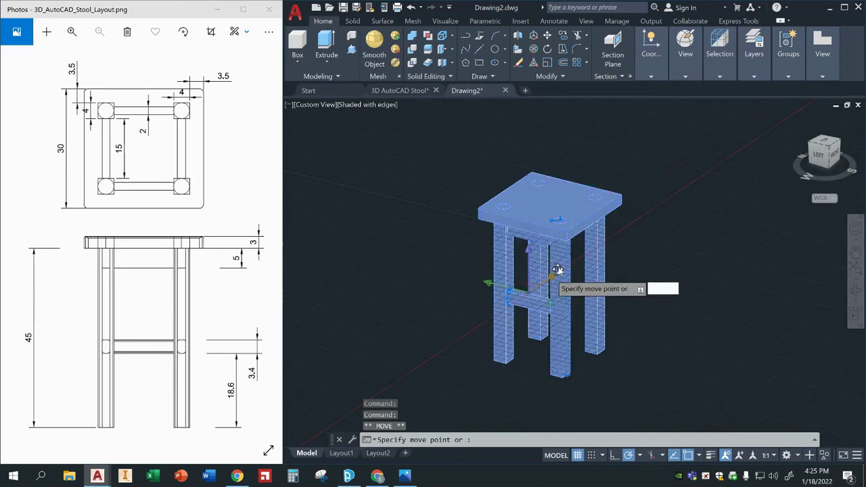
pyautogui.click(695, 207)
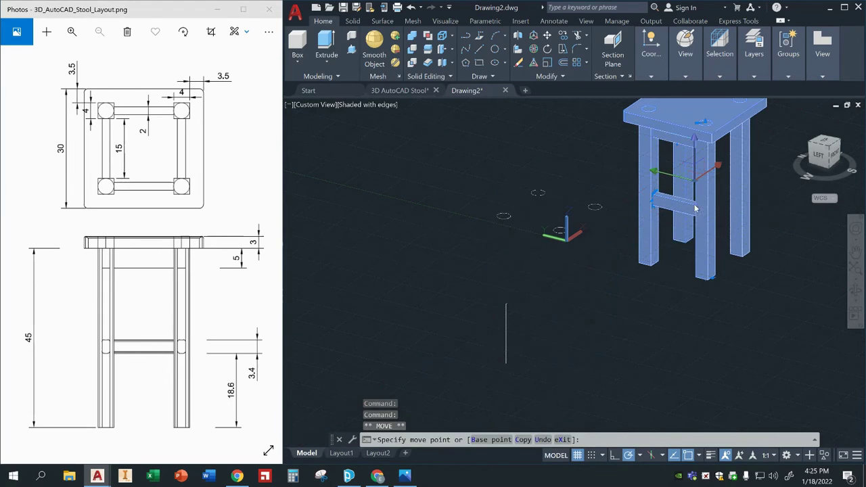
pyautogui.press('Escape')
pyautogui.press('Escape')
# Delete the four leftover peg circles and the remaining guide line geometry beside the stool.
pyautogui.moveTo(540, 296); pyautogui.dragTo(519, 325, button='middle')
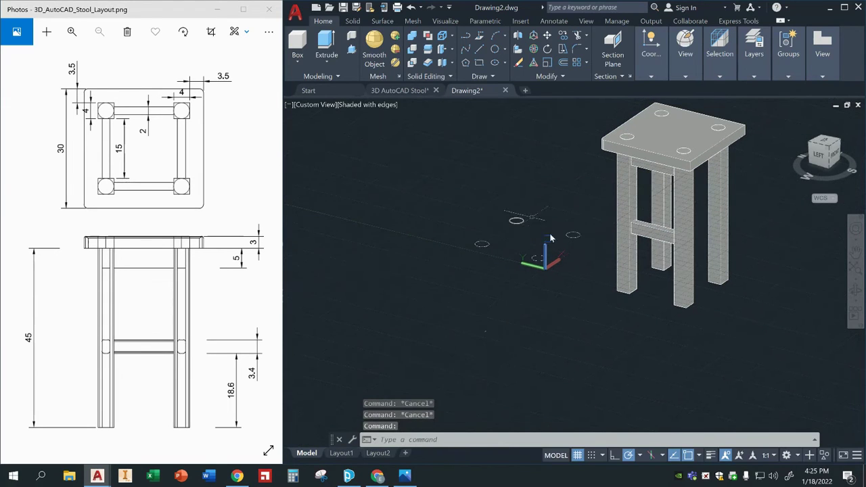
pyautogui.click(595, 218)
pyautogui.click(445, 298)
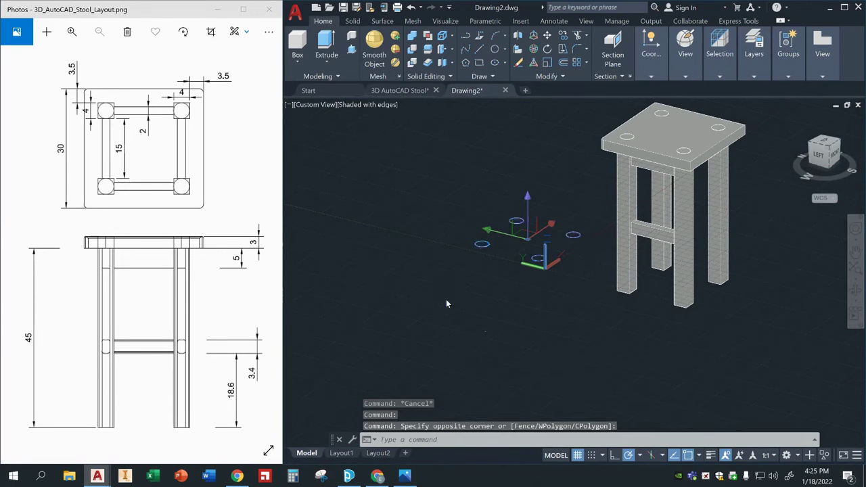
pyautogui.press('Delete')
pyautogui.click(509, 305)
pyautogui.click(465, 402)
pyautogui.press('Delete')
pyautogui.scroll(2, 589, 286)
pyautogui.scroll(-3, 555, 274)
pyautogui.moveTo(555, 275); pyautogui.dragTo(431, 353, button='middle')
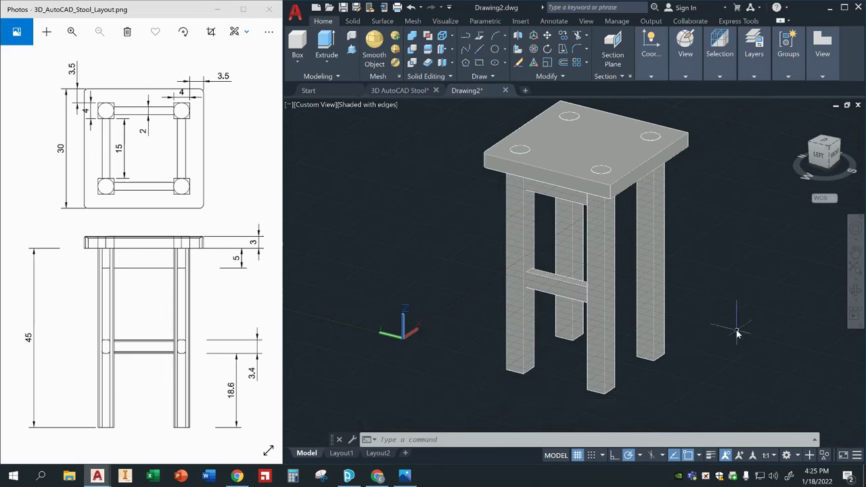
# Fillet the outer vertical edge of the front-left leg with a radius of 0.5 using FILLETEDGE.
pyautogui.write('fill')
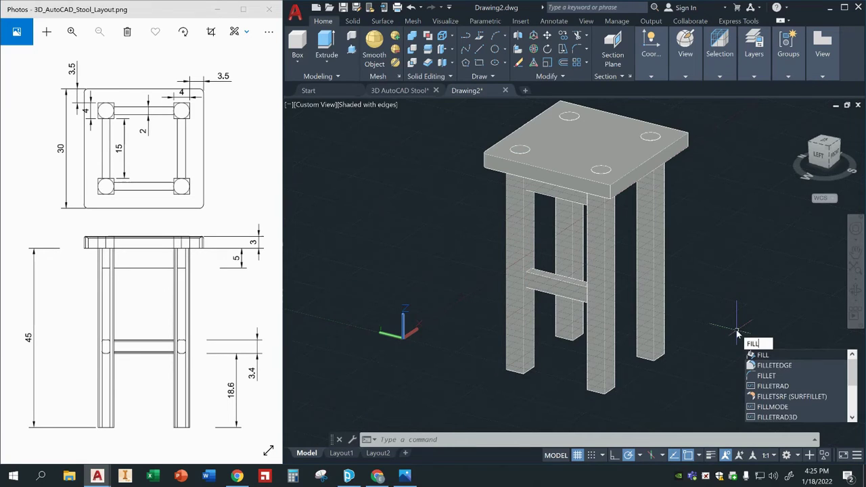
pyautogui.click(774, 365)
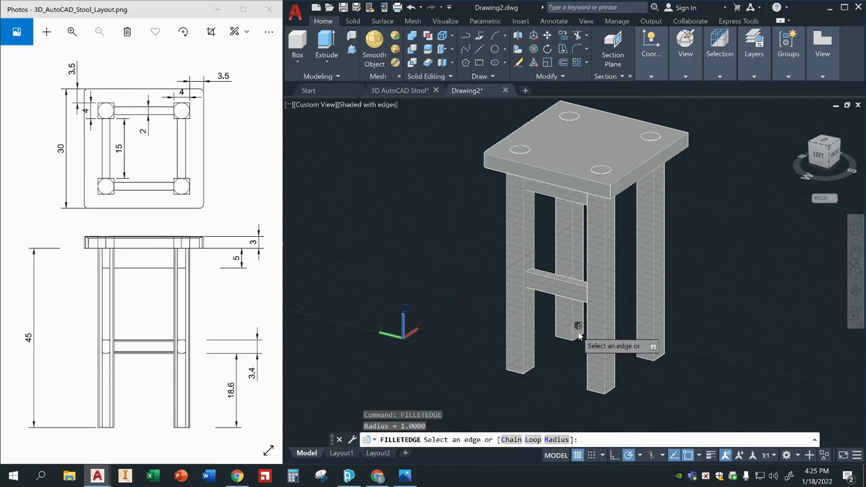
pyautogui.click(605, 320)
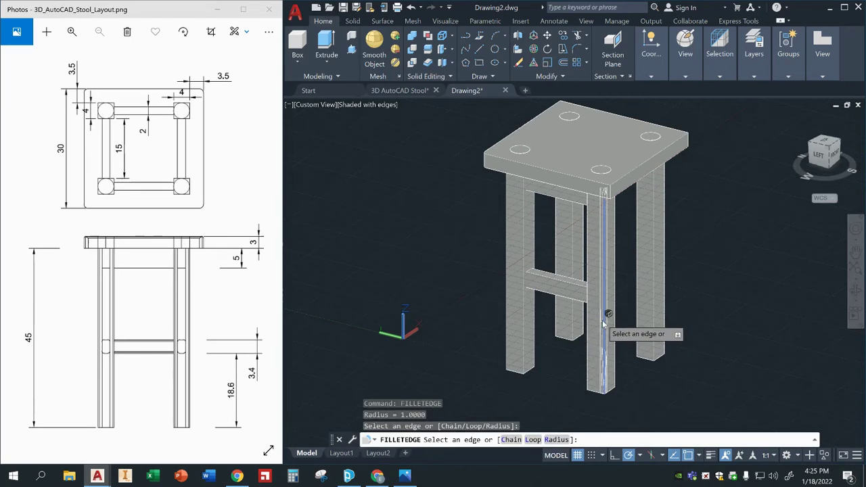
pyautogui.click(557, 440)
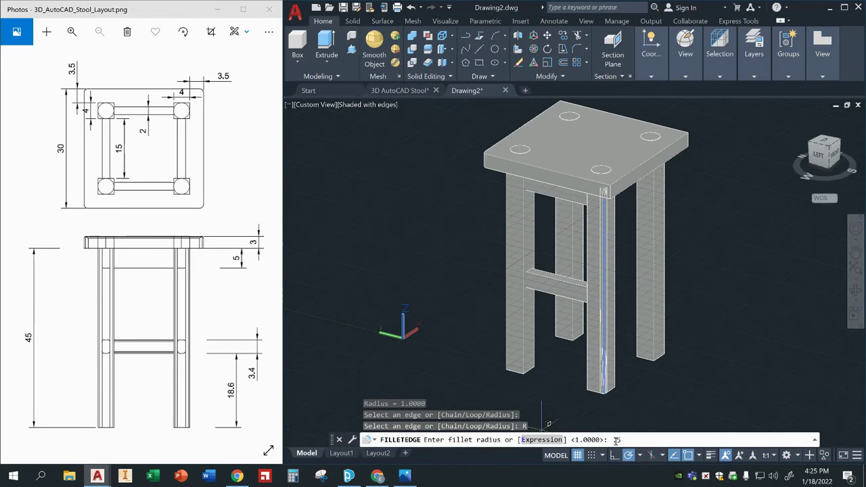
pyautogui.write('.5')
pyautogui.press('Return')
pyautogui.click(620, 388)
pyautogui.press('Return')
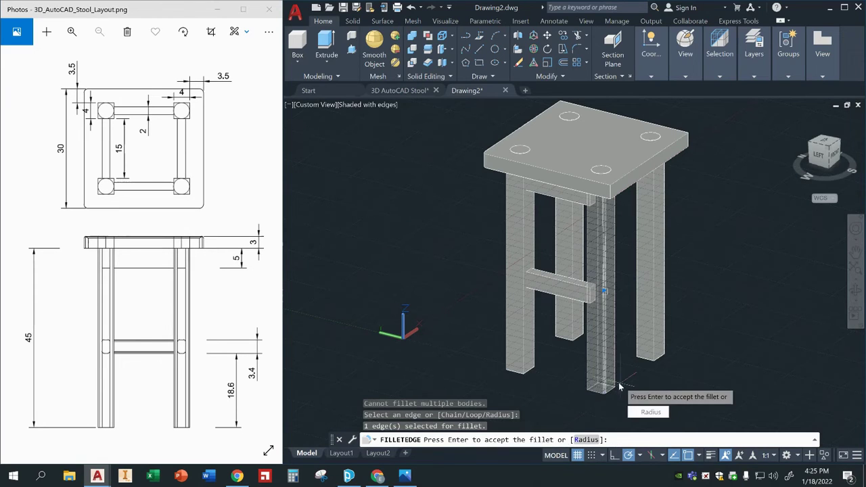
pyautogui.press('Return')
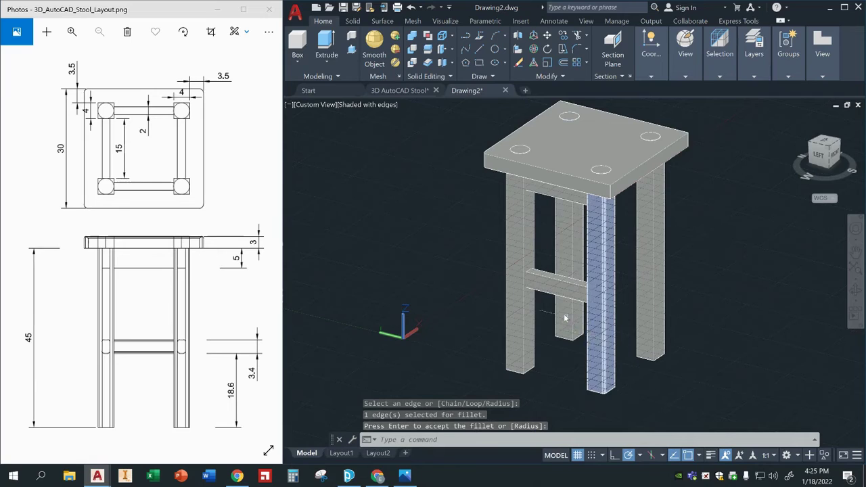
# Fillet three vertical edges of the front-right leg with the same 0.5 radius using FILLETEDGE.
pyautogui.write('fil')
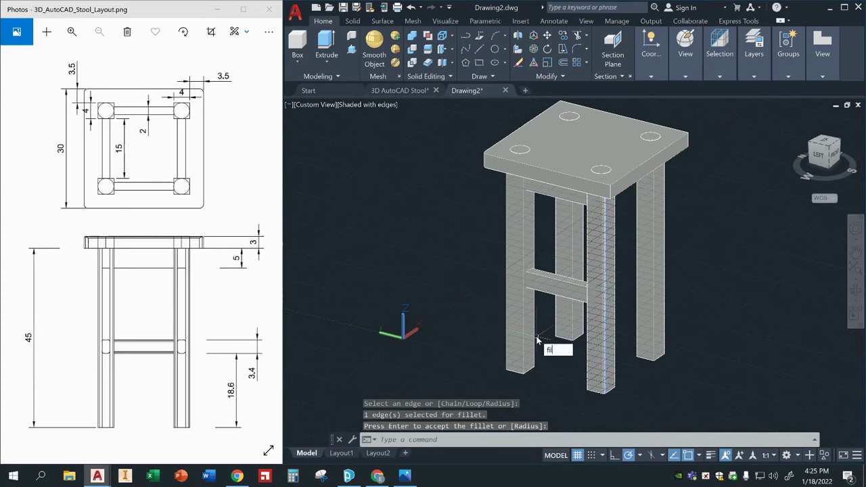
pyautogui.write('l')
pyautogui.press('Down')
pyautogui.press('Return')
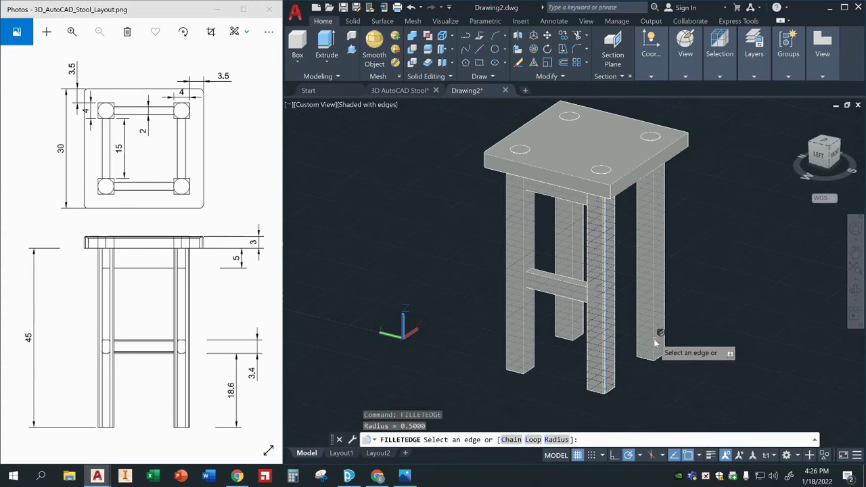
pyautogui.click(654, 339)
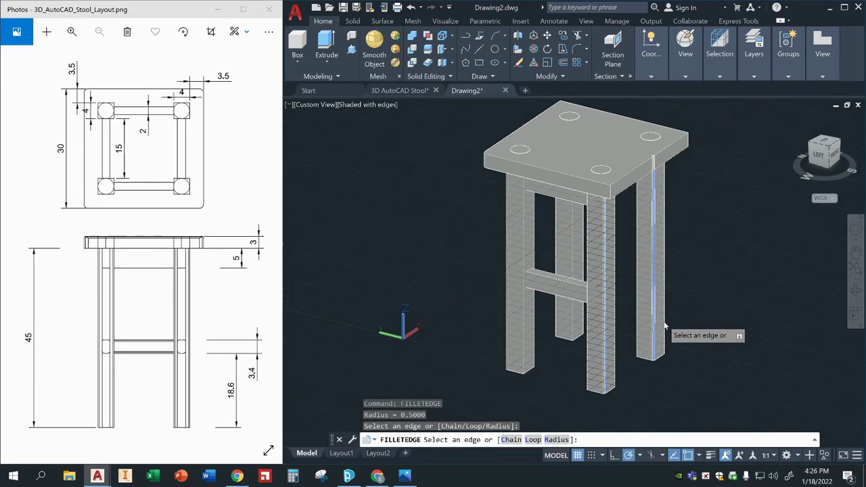
pyautogui.click(660, 301)
pyautogui.click(638, 312)
pyautogui.keyDown('shift'); pyautogui.moveTo(638, 313); pyautogui.dragTo(463, 338, button='middle'); pyautogui.keyUp('shift')
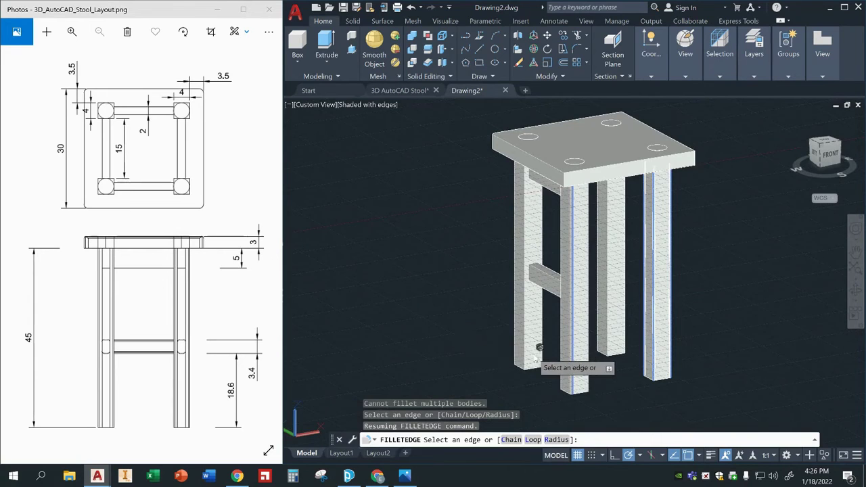
pyautogui.press('Return')
pyautogui.press('Return')
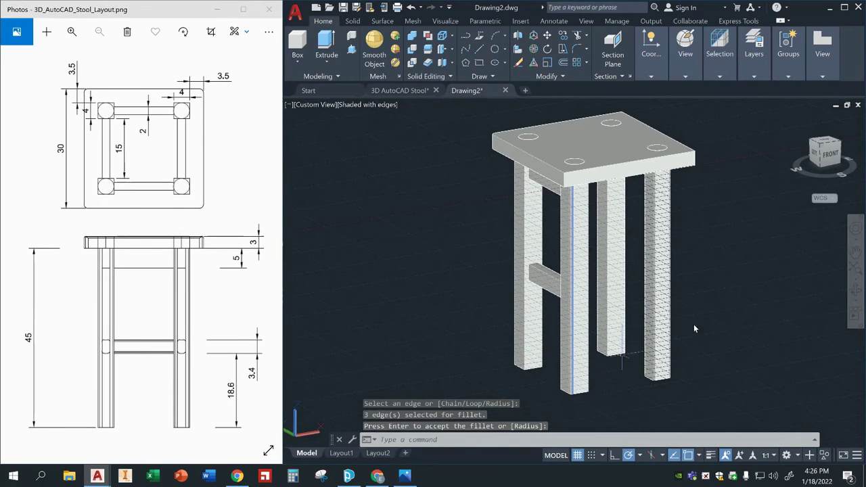
pyautogui.press('Escape')
# Examine the finished stool in the 3D AutoCAD Stool drawing for comparison and return to Drawing2.
pyautogui.keyDown('shift'); pyautogui.moveTo(712, 349); pyautogui.dragTo(685, 275, button='middle'); pyautogui.keyUp('shift')
pyautogui.scroll(2, 701, 273)
pyautogui.scroll(-3, 708, 243)
pyautogui.scroll(1, 707, 245)
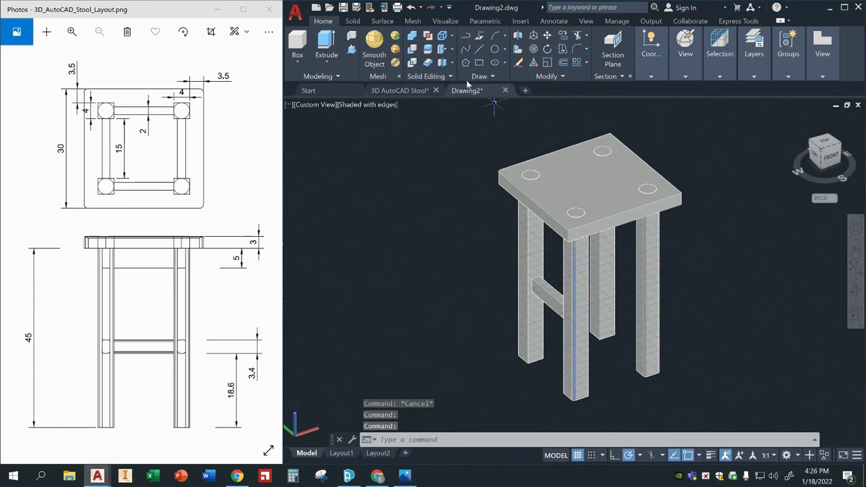
pyautogui.click(396, 93)
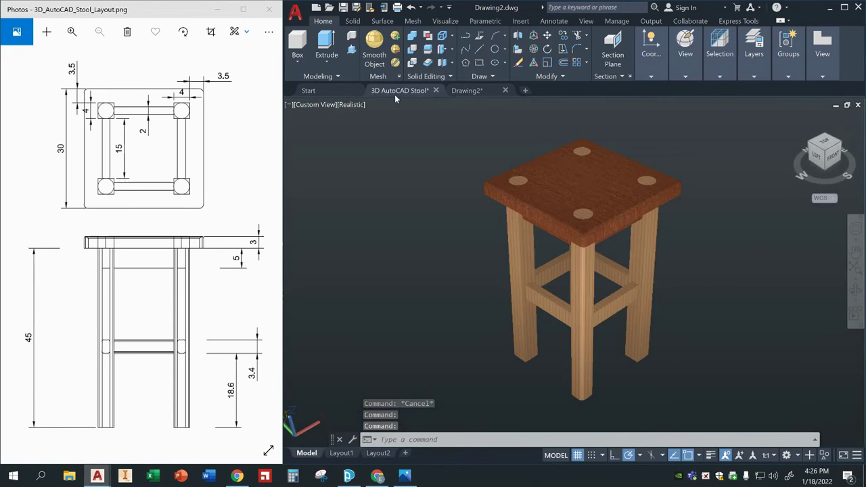
pyautogui.click(469, 91)
pyautogui.moveTo(725, 253); pyautogui.dragTo(680, 267, button='middle')
# Open the Materials Browser with RMAT and show the Wood category of the Autodesk Library.
pyautogui.write('RMAT')
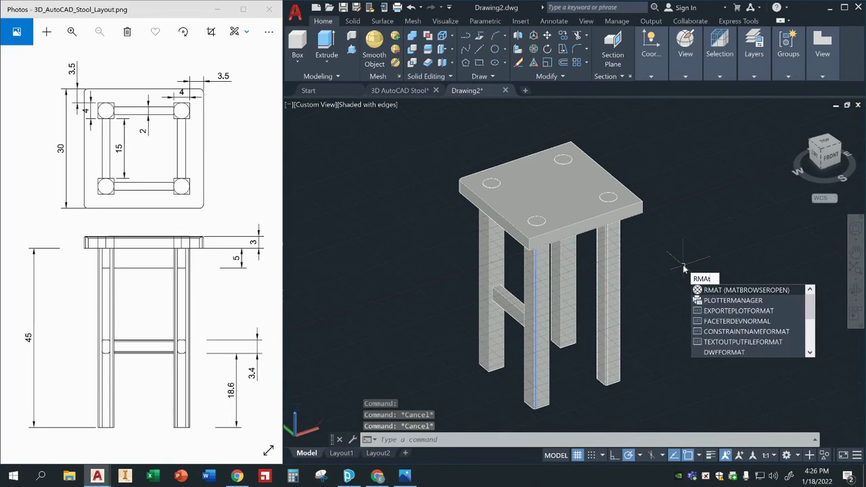
pyautogui.press('Return')
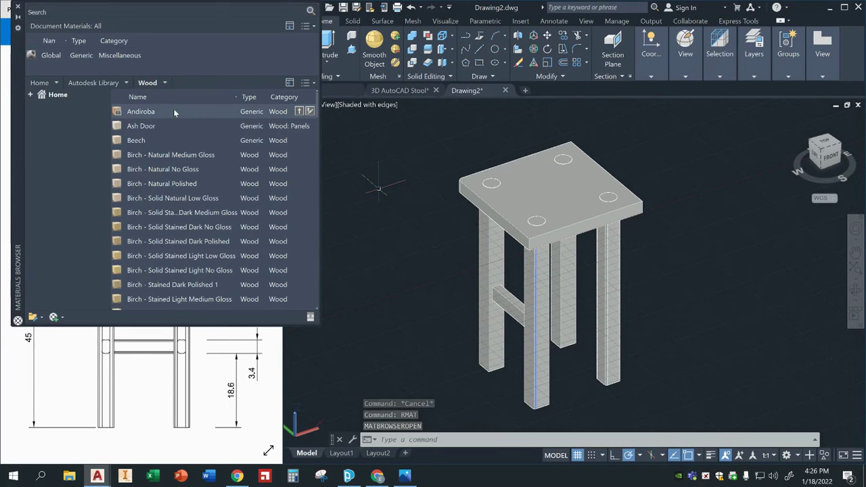
pyautogui.moveTo(173, 109); pyautogui.dragTo(177, 112)
pyautogui.click(165, 83)
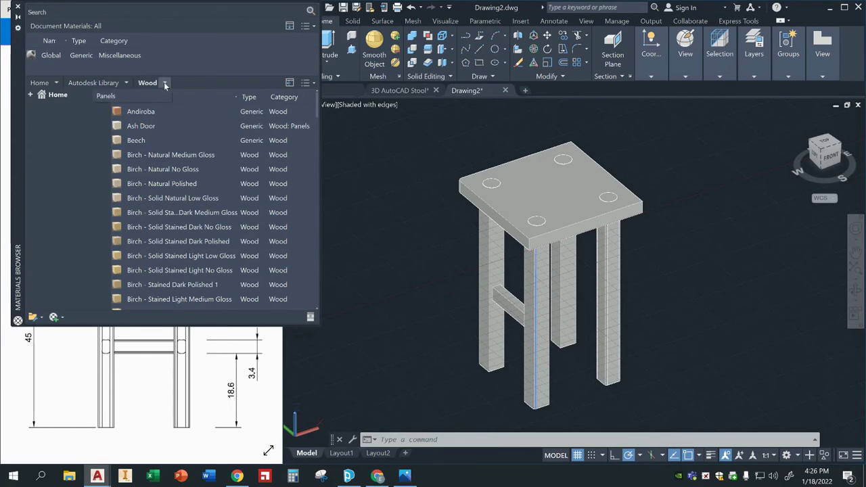
pyautogui.click(148, 84)
pyautogui.click(161, 82)
pyautogui.click(127, 82)
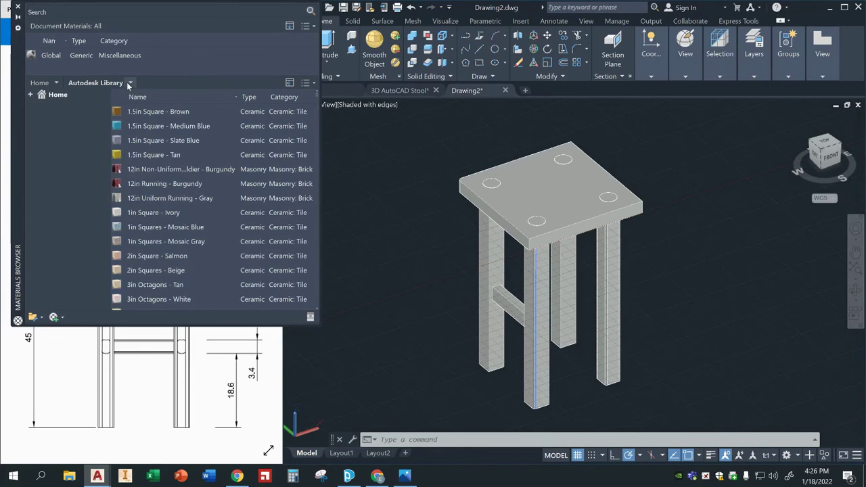
pyautogui.click(127, 82)
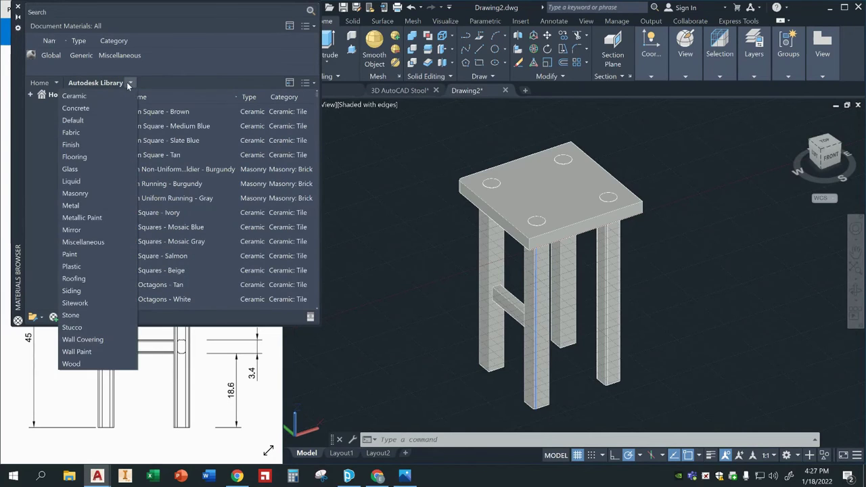
pyautogui.click(85, 363)
# Assign Andiroba to the seat and Birch - Natural No Gloss to the left leg, viewing them in the Realistic visual style.
pyautogui.moveTo(153, 111); pyautogui.dragTo(516, 201)
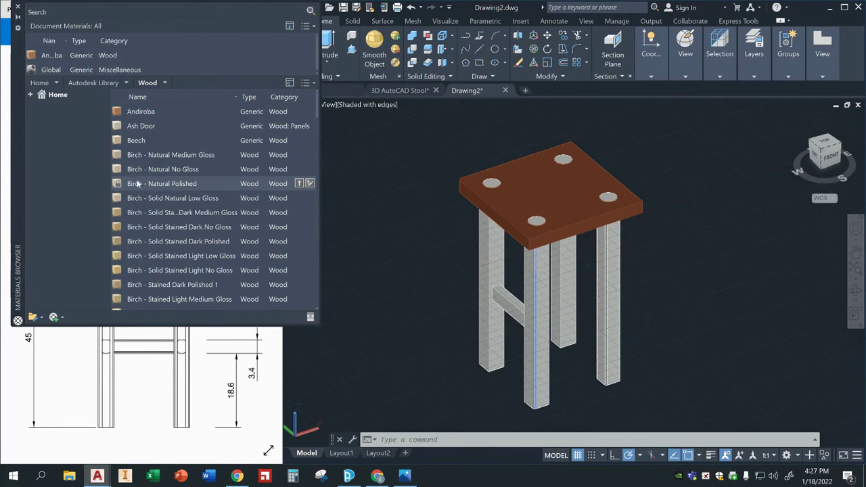
pyautogui.moveTo(137, 171); pyautogui.dragTo(488, 251)
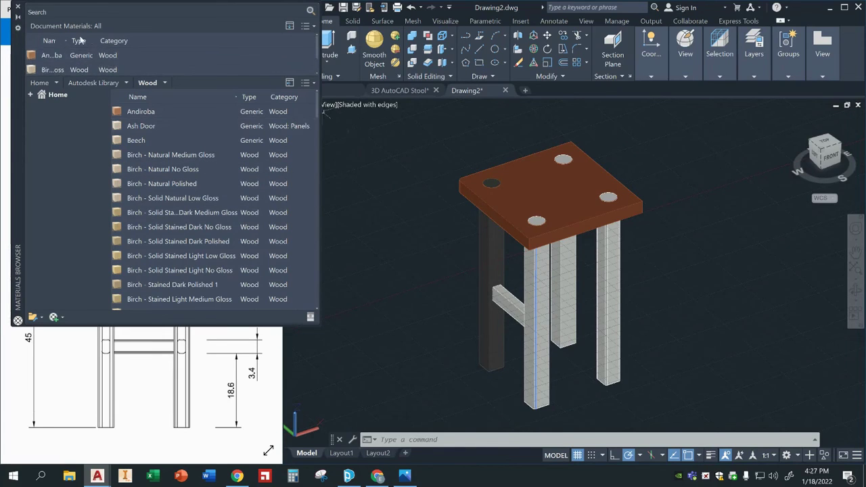
pyautogui.click(383, 104)
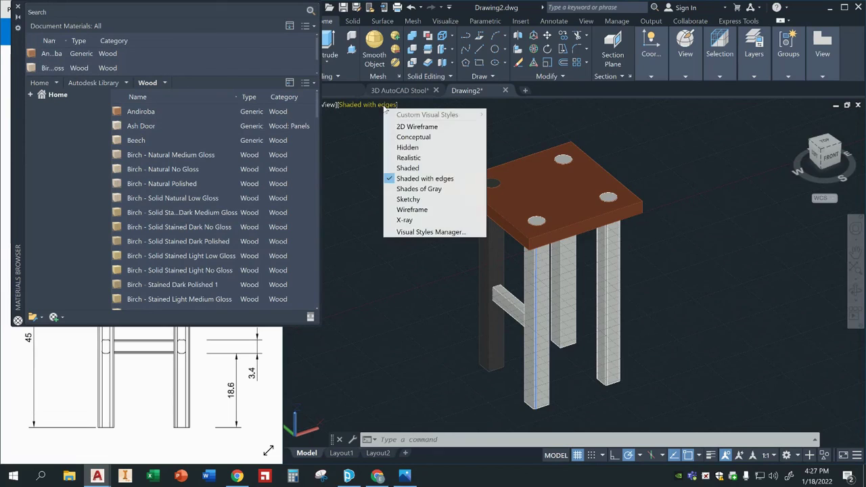
pyautogui.click(409, 158)
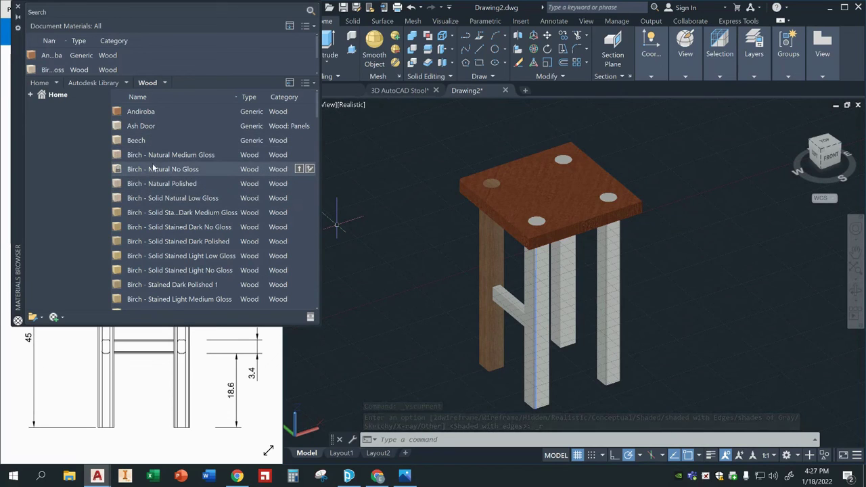
# Apply the Beech material to the left leg, the front leg and the lower rail between them.
pyautogui.moveTo(152, 144); pyautogui.dragTo(303, 183)
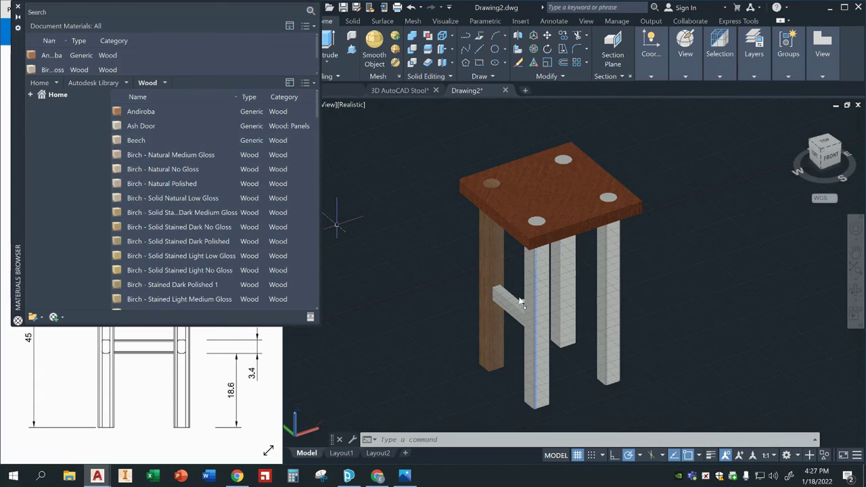
pyautogui.moveTo(532, 298); pyautogui.dragTo(508, 292)
pyautogui.moveTo(136, 141); pyautogui.dragTo(538, 223)
pyautogui.moveTo(162, 139); pyautogui.dragTo(508, 307)
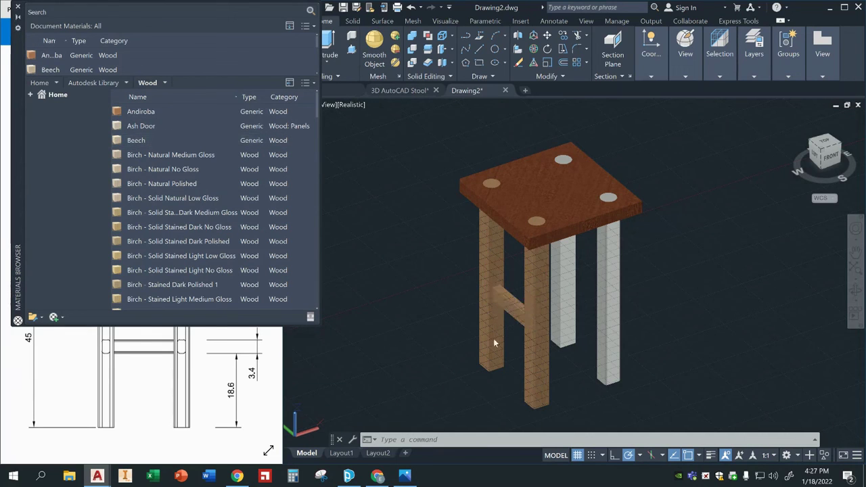
# Apply a wood material from the library to the upper rail under the seat, between the left and front legs.
pyautogui.keyDown('shift'); pyautogui.moveTo(471, 302); pyautogui.dragTo(473, 264, button='middle'); pyautogui.keyUp('shift')
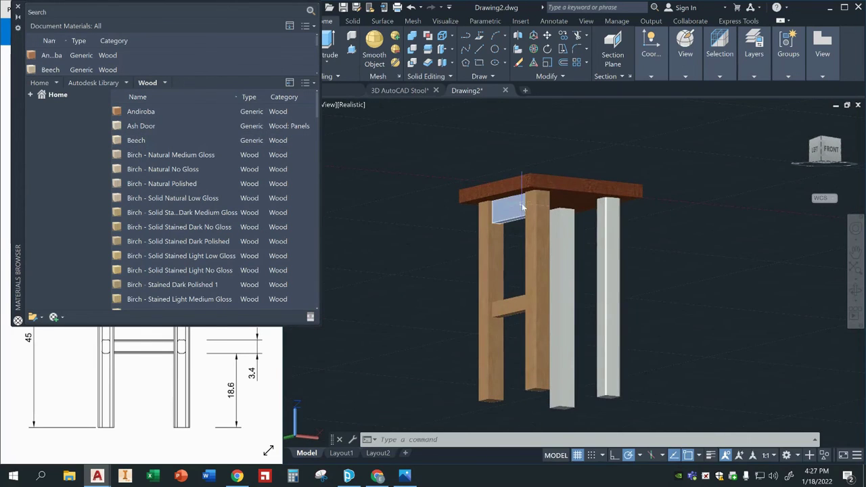
pyautogui.scroll(-4, 150, 247)
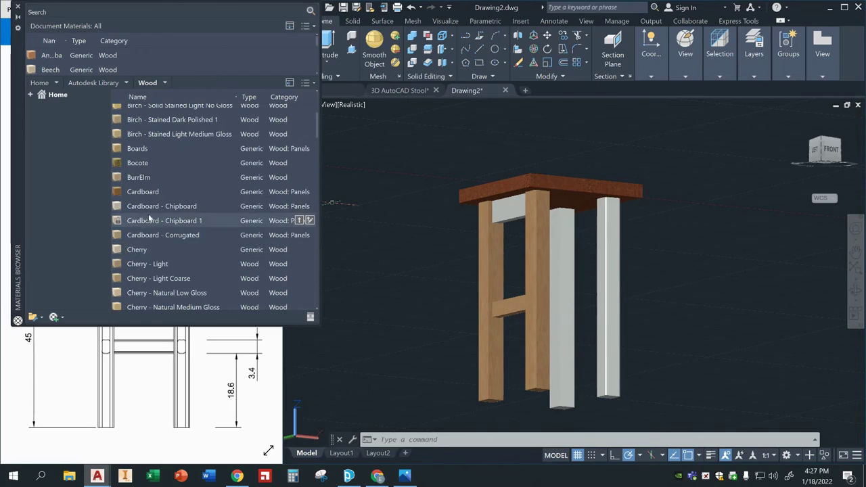
pyautogui.scroll(-2, 152, 250)
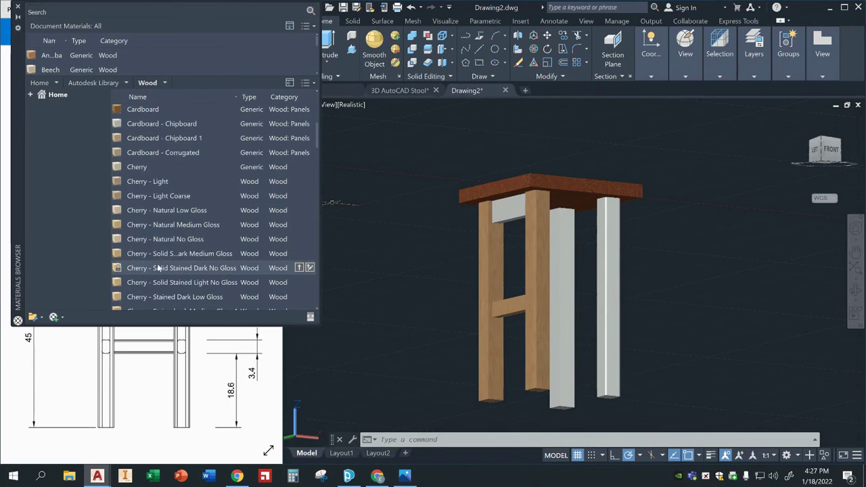
pyautogui.scroll(6, 142, 271)
pyautogui.keyDown('shift'); pyautogui.moveTo(390, 262); pyautogui.dragTo(404, 300, button='middle'); pyautogui.keyUp('shift')
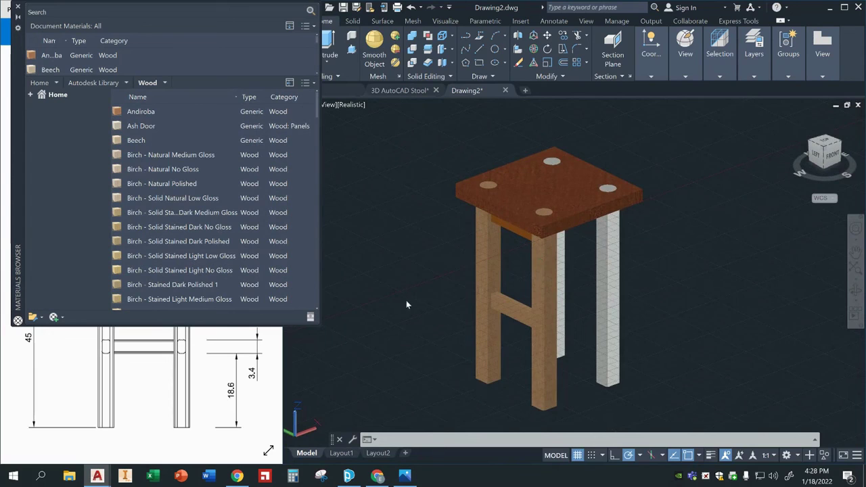
# Render a crop window enclosing the whole stool with RENDERCROP, and switch to the 3D AutoCAD Stool drawing.
pyautogui.scroll(2, 440, 286)
pyautogui.scroll(-2, 440, 289)
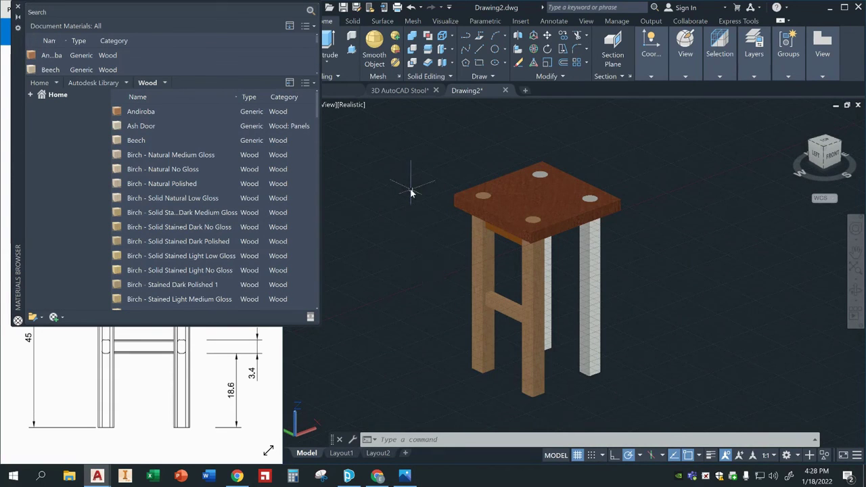
pyautogui.write('RC')
pyautogui.press('Return')
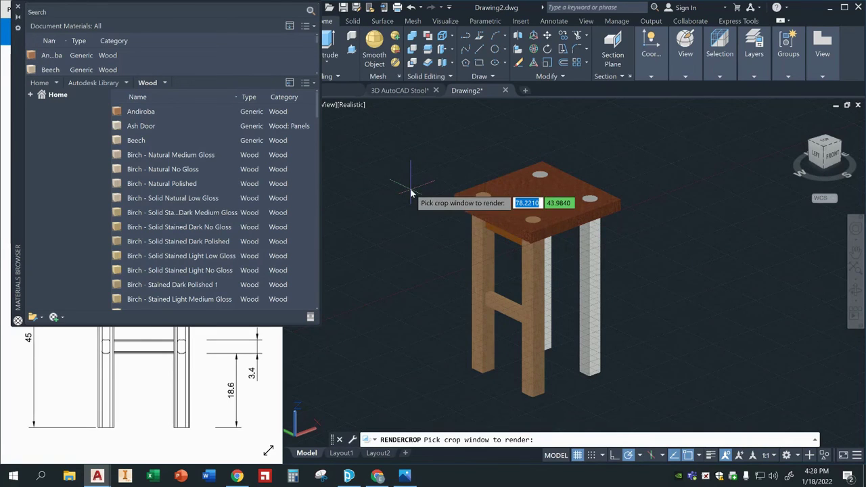
pyautogui.click(405, 114)
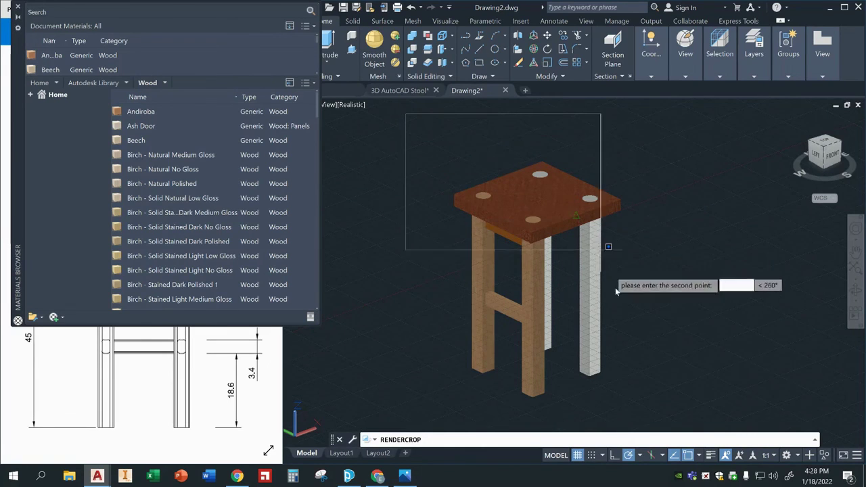
pyautogui.click(655, 419)
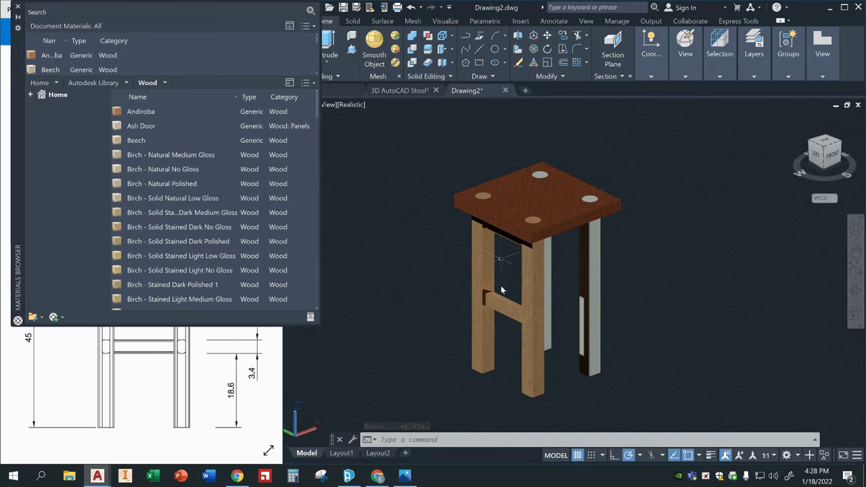
pyautogui.click(392, 91)
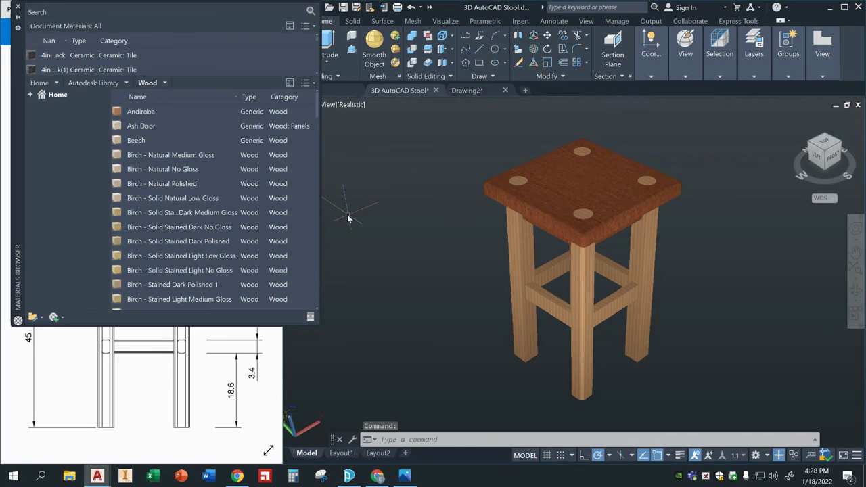